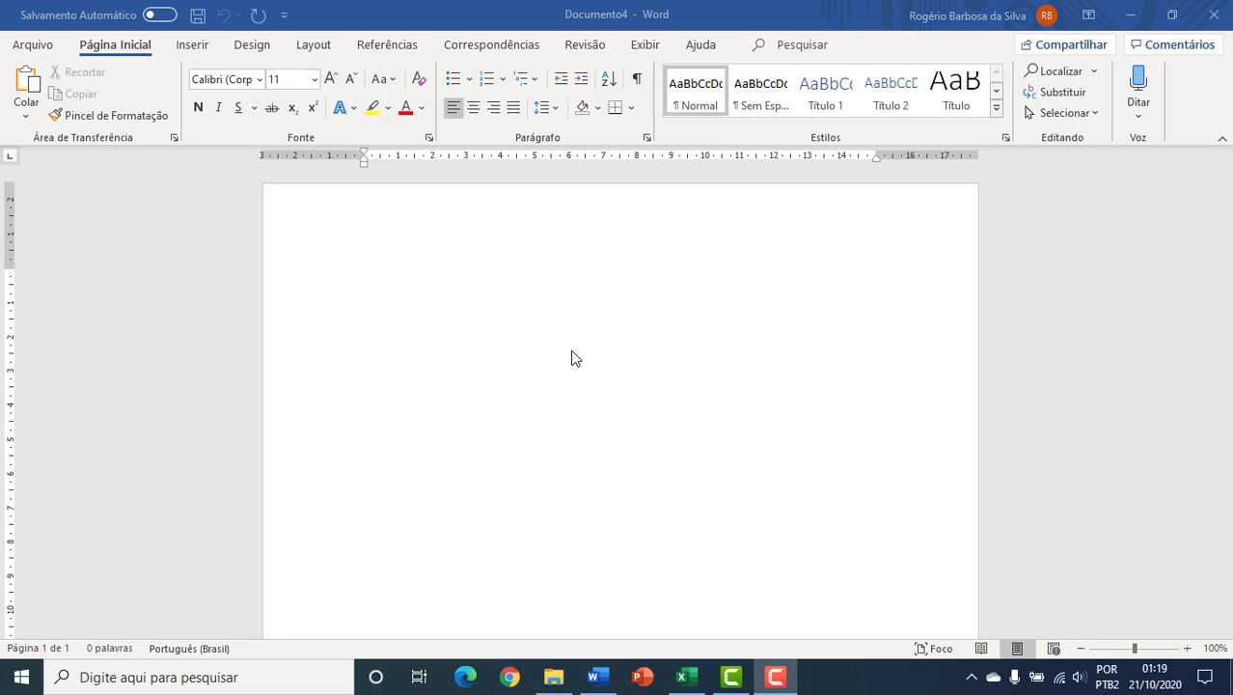
Write the title "Tabelas" on the first line of the blank document
left_click(569, 291)
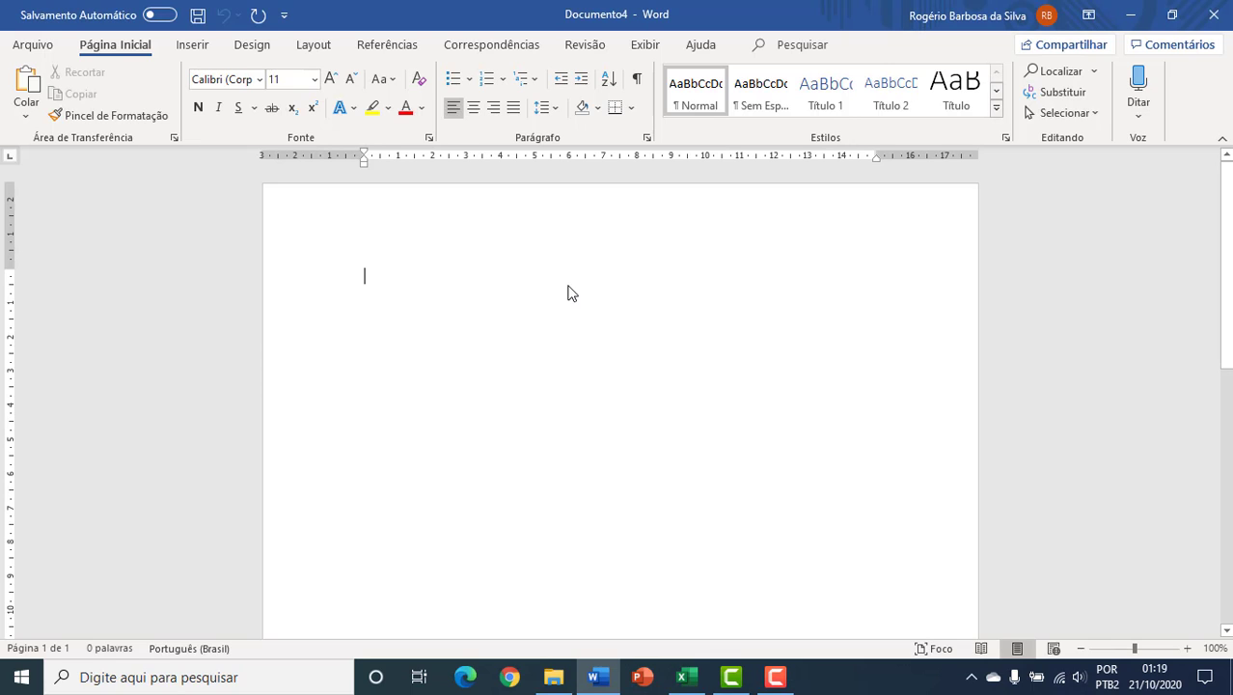
type("R")
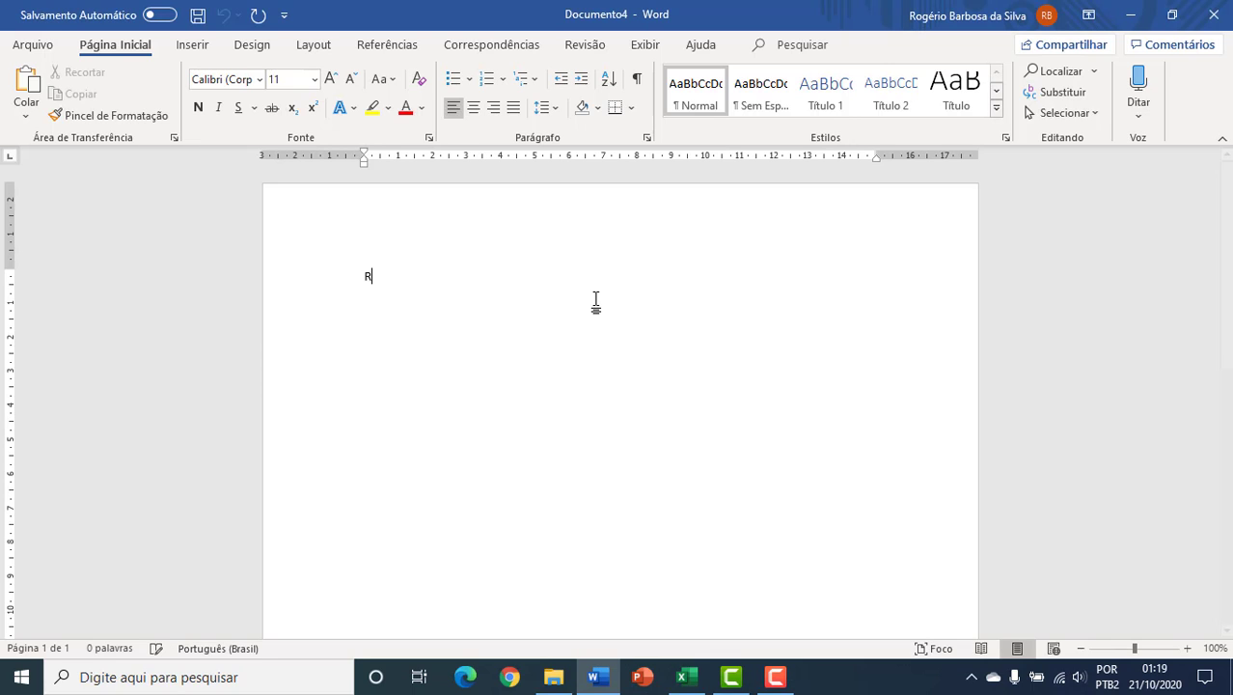
type("abel")
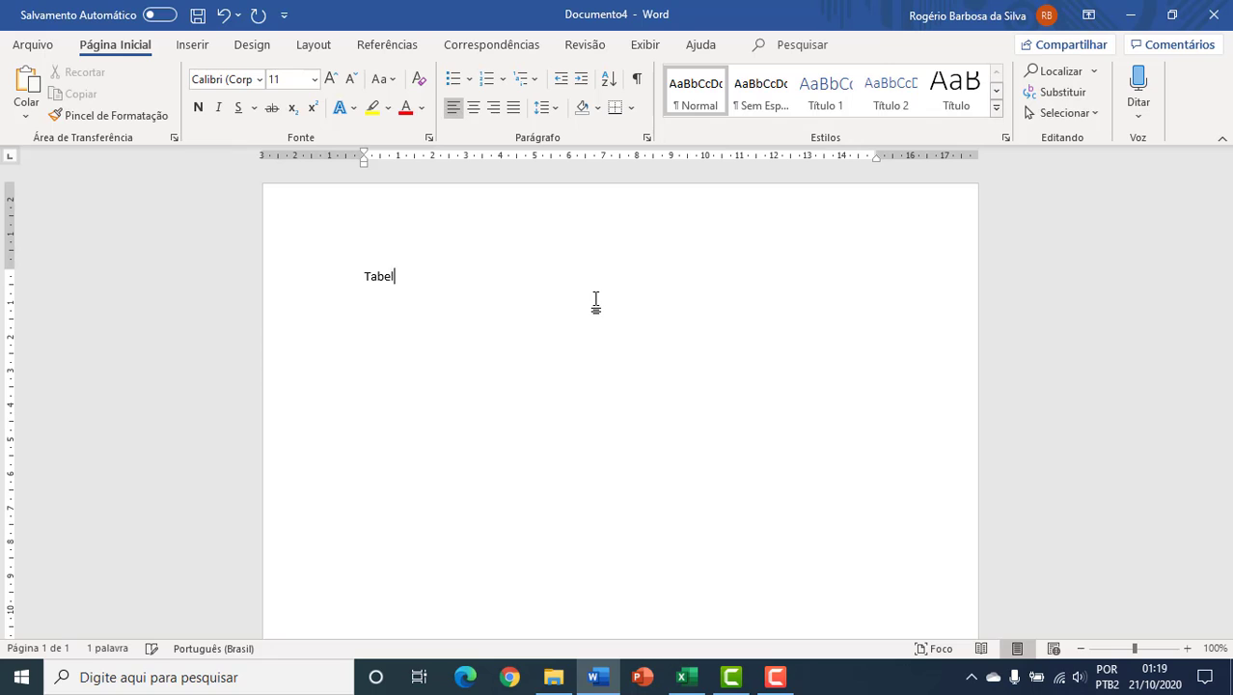
type("as")
Format the title "Tabelas" as 14 pt, bold and centred, and place the insertion point below it
left_click(336, 283)
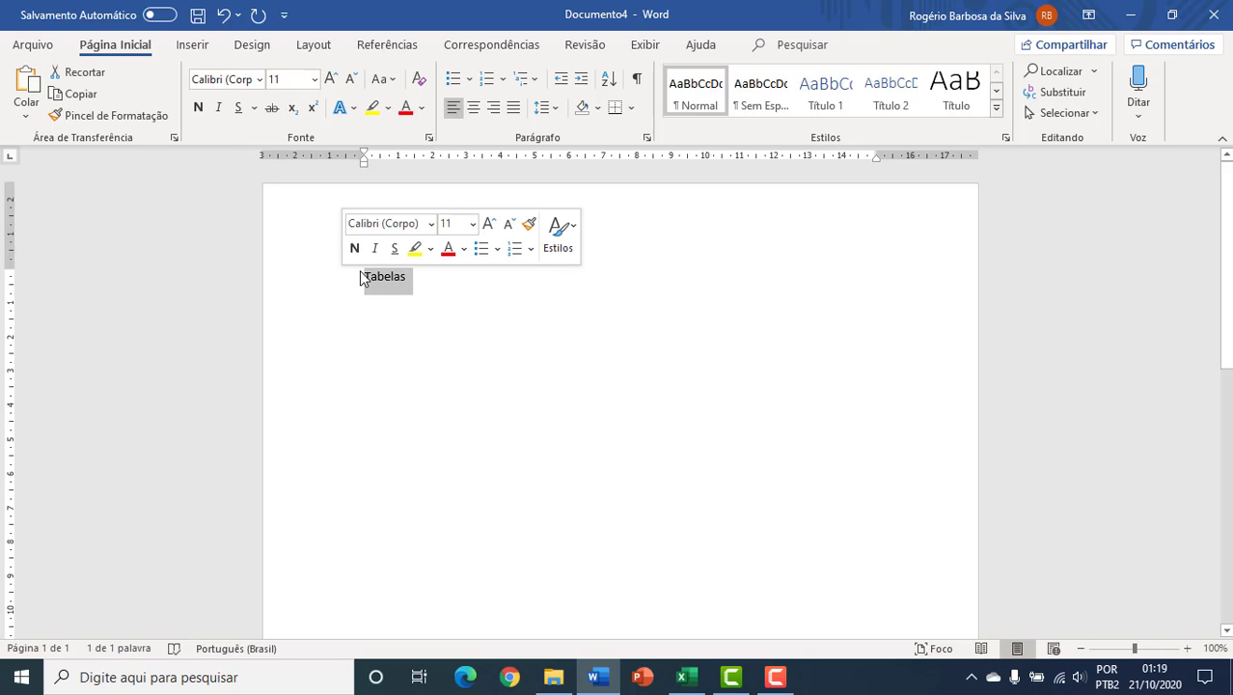
left_click(315, 79)
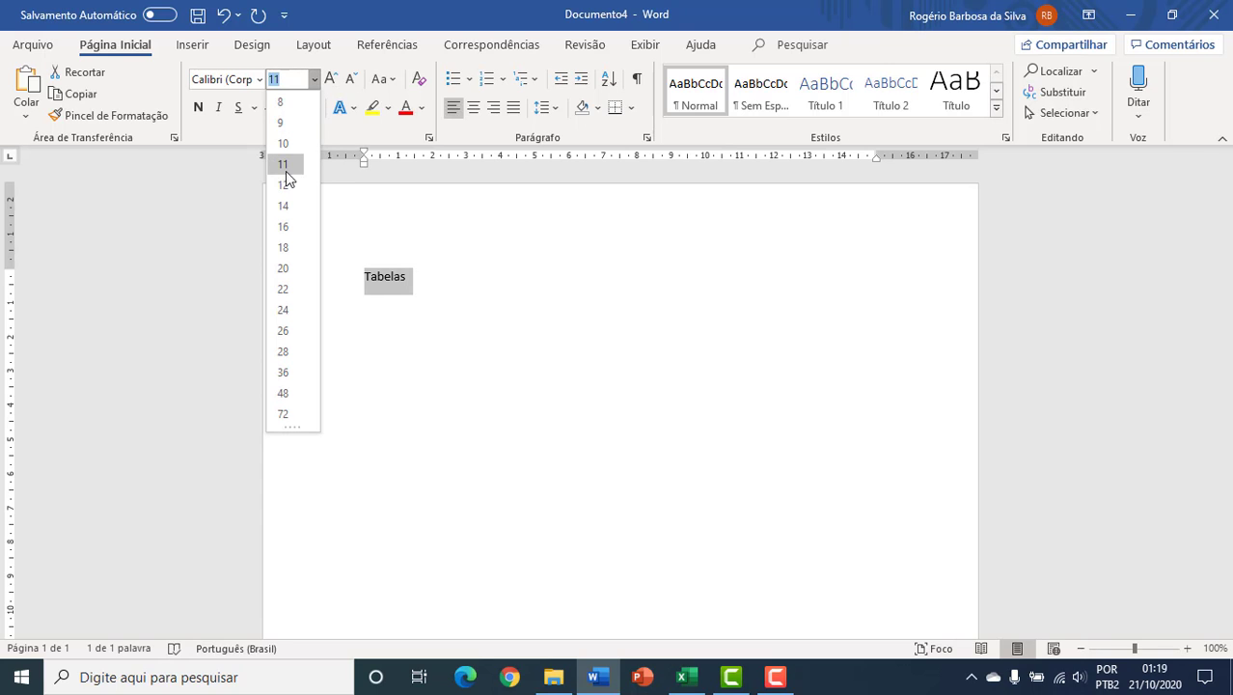
left_click(283, 205)
left_click(199, 107)
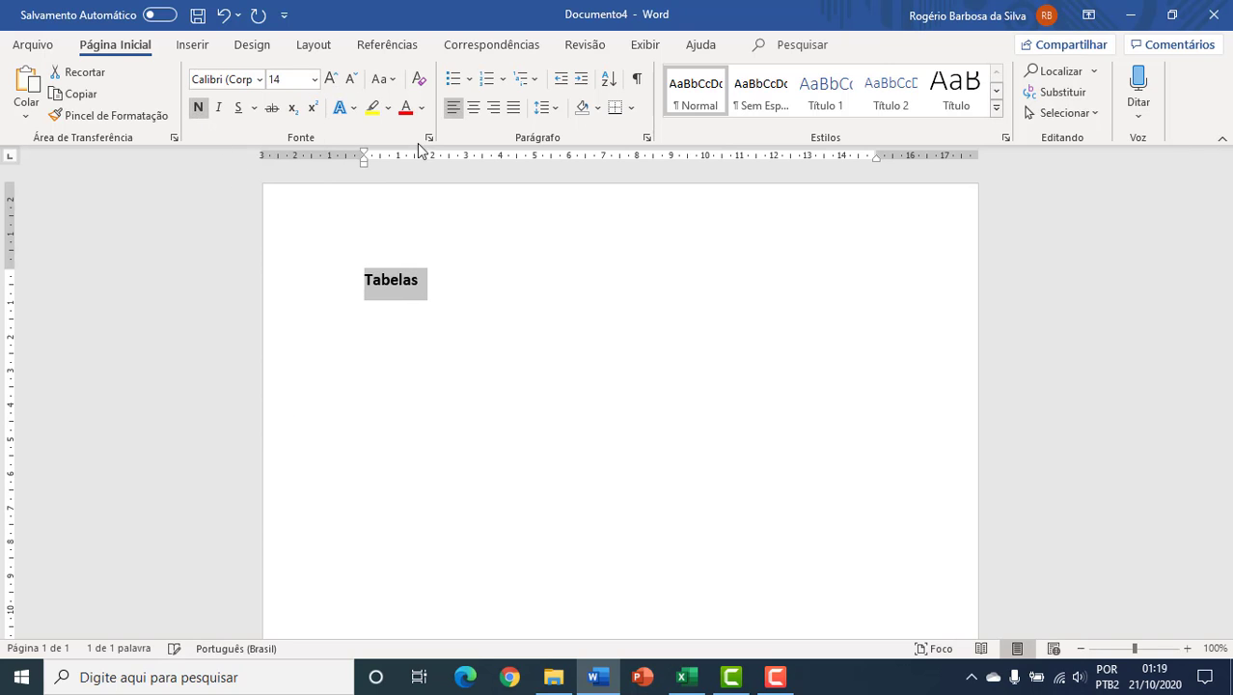
left_click(473, 107)
left_click(391, 366)
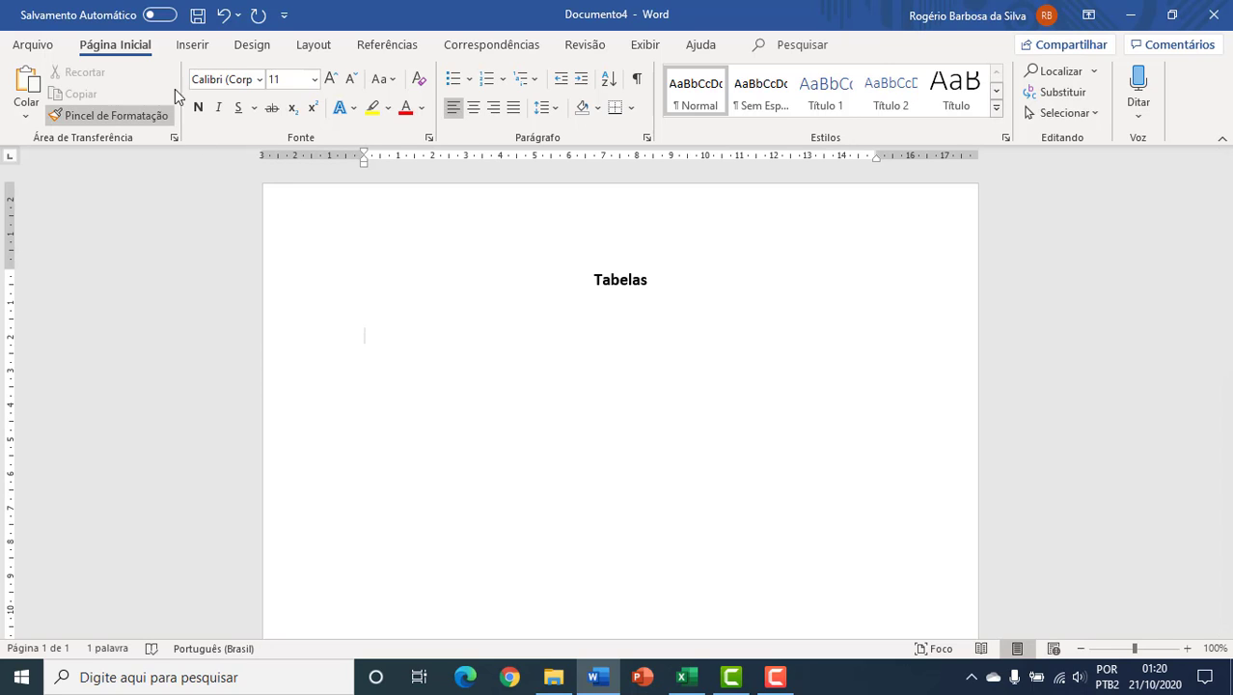
left_click(193, 45)
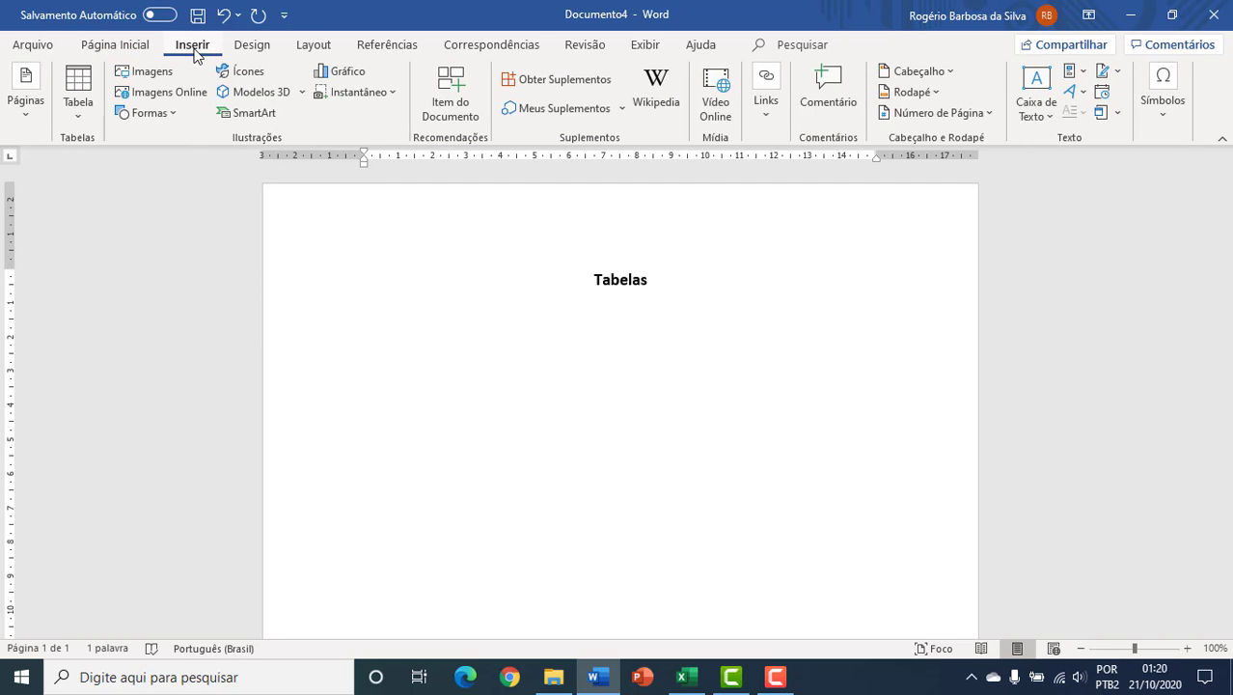
left_click(79, 120)
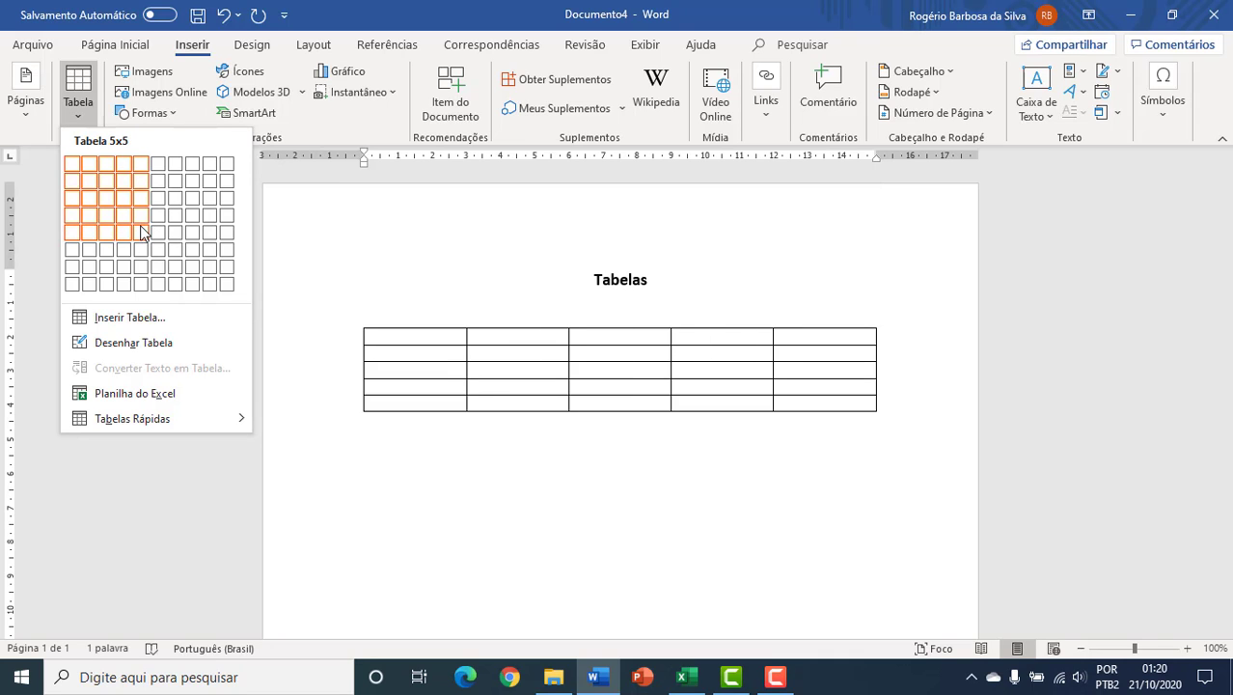
left_click(129, 324)
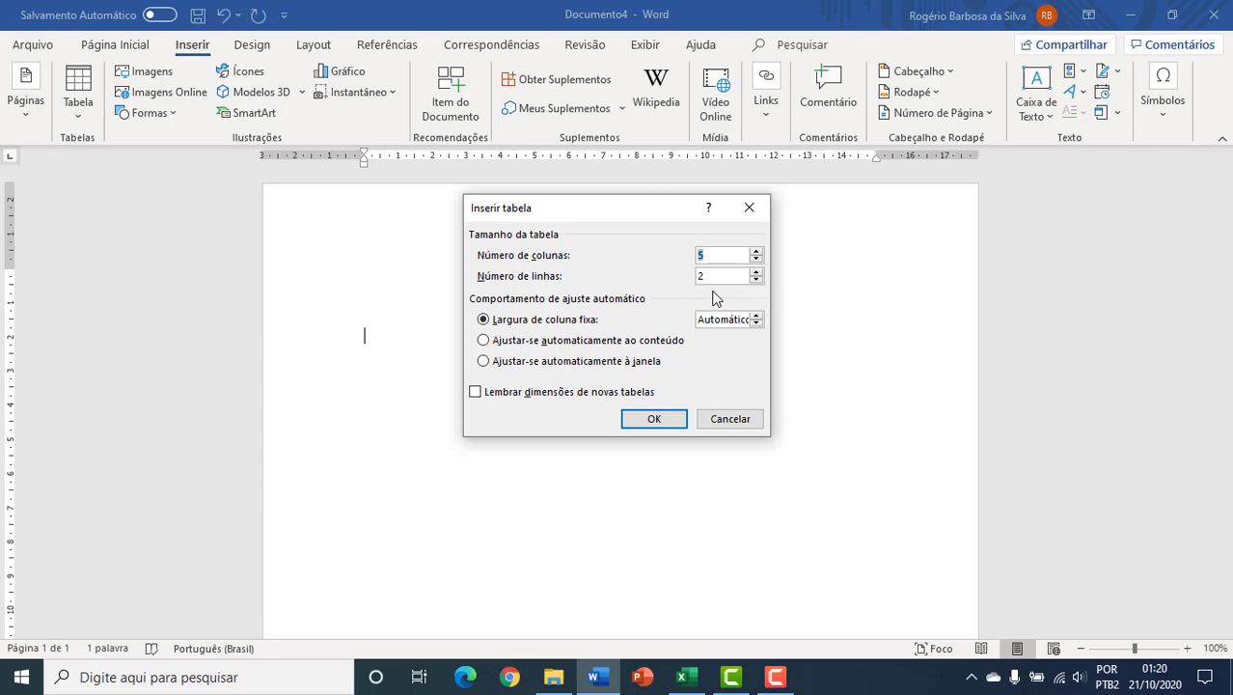
left_click(756, 253)
left_click(758, 259)
left_click(757, 279)
left_click(736, 419)
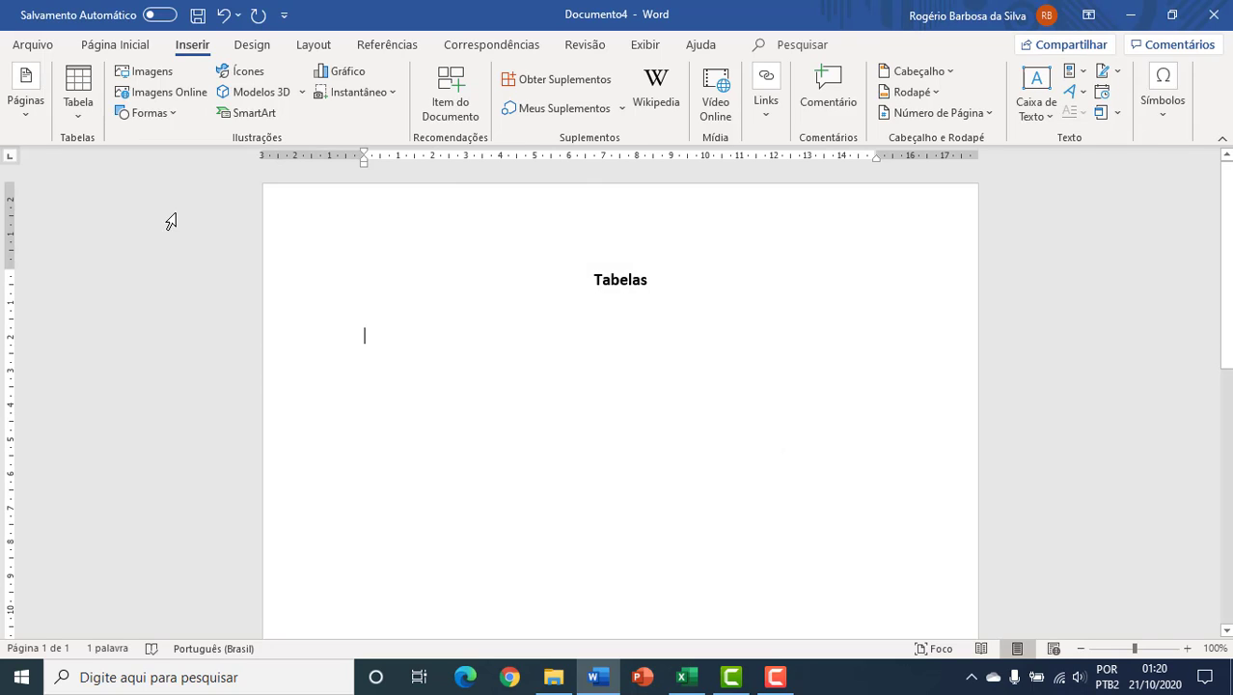
Try to draw a small table freehand below the title, with a diagonal line and an adjoining cell
left_click(78, 97)
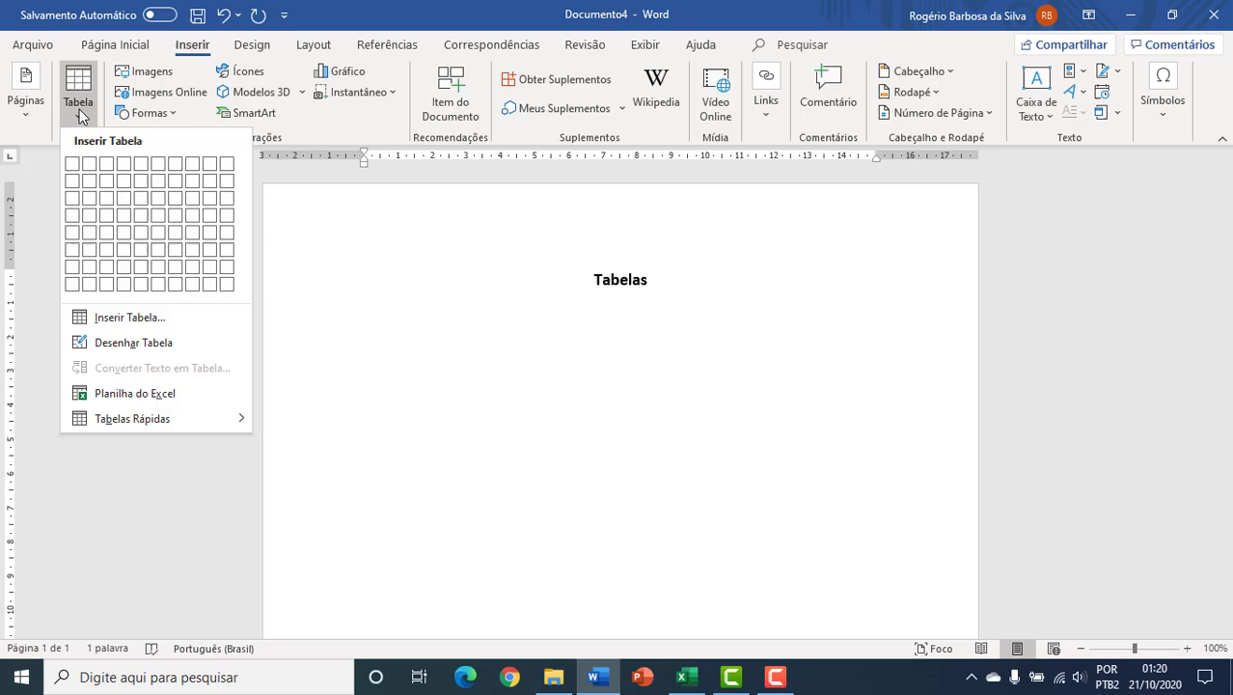
left_click(136, 343)
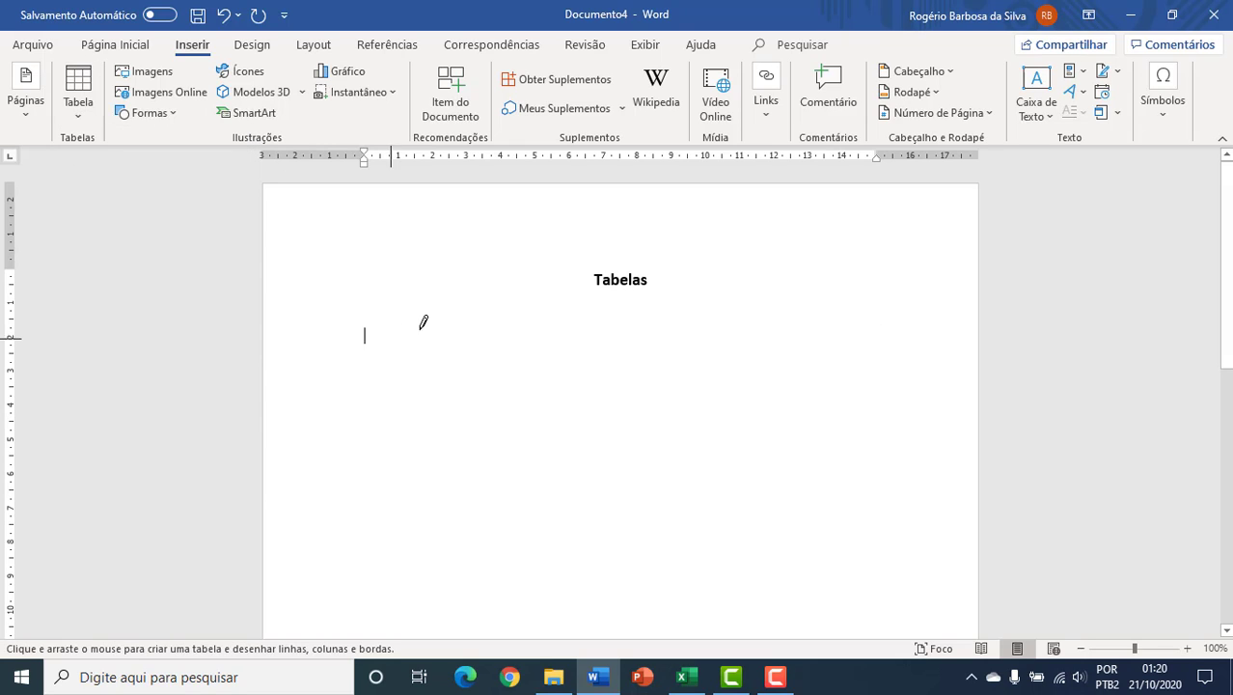
left_click_drag(415, 323, 405, 388)
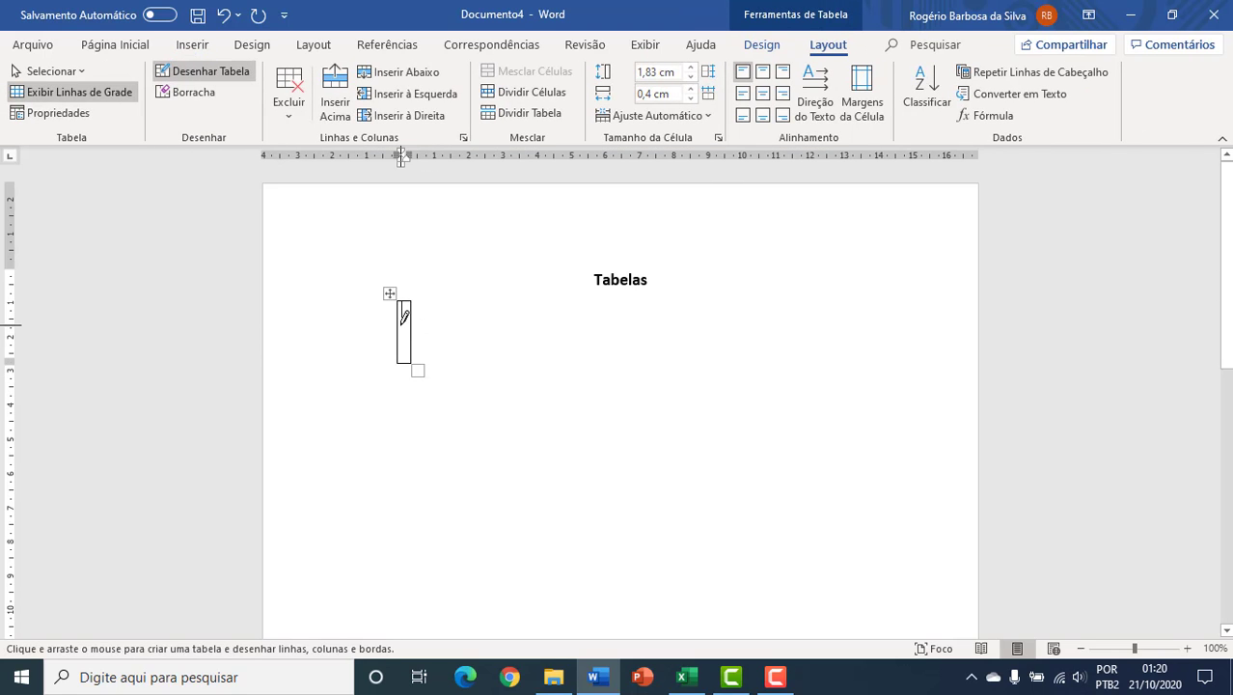
left_click_drag(398, 324, 414, 320)
left_click_drag(389, 299, 397, 328)
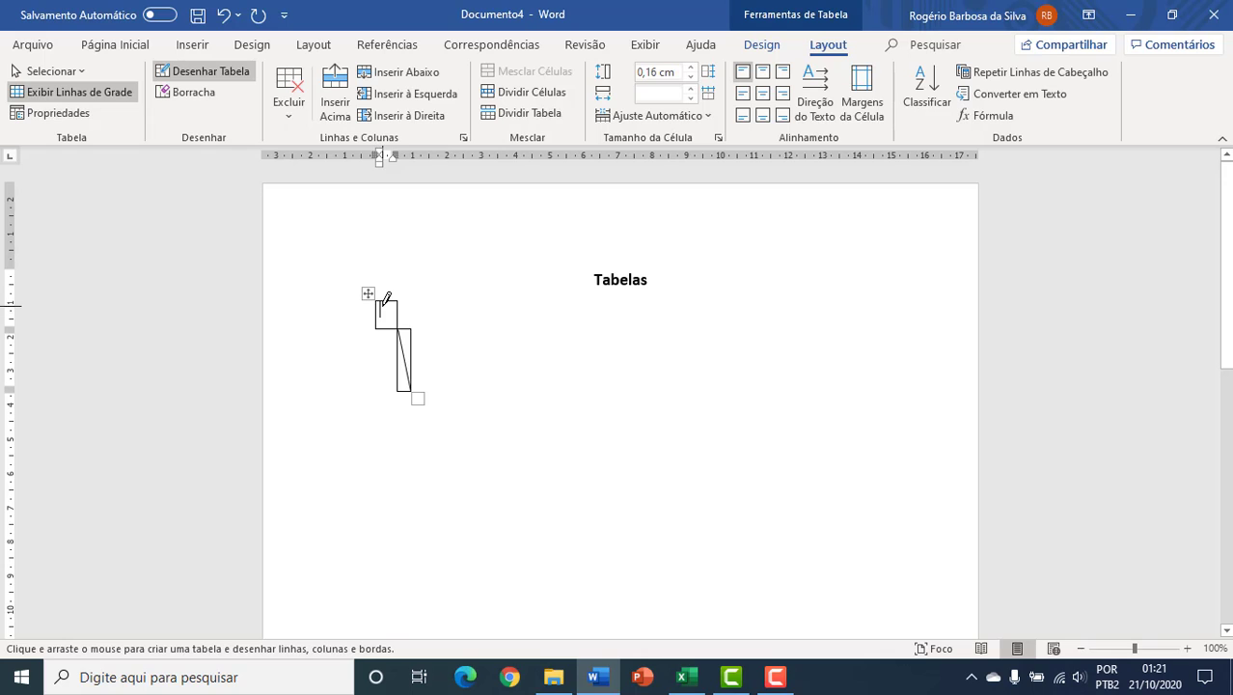
Undo the hand-drawn table together with its added line and cell
key("ctrl+z")
key("ctrl+z")
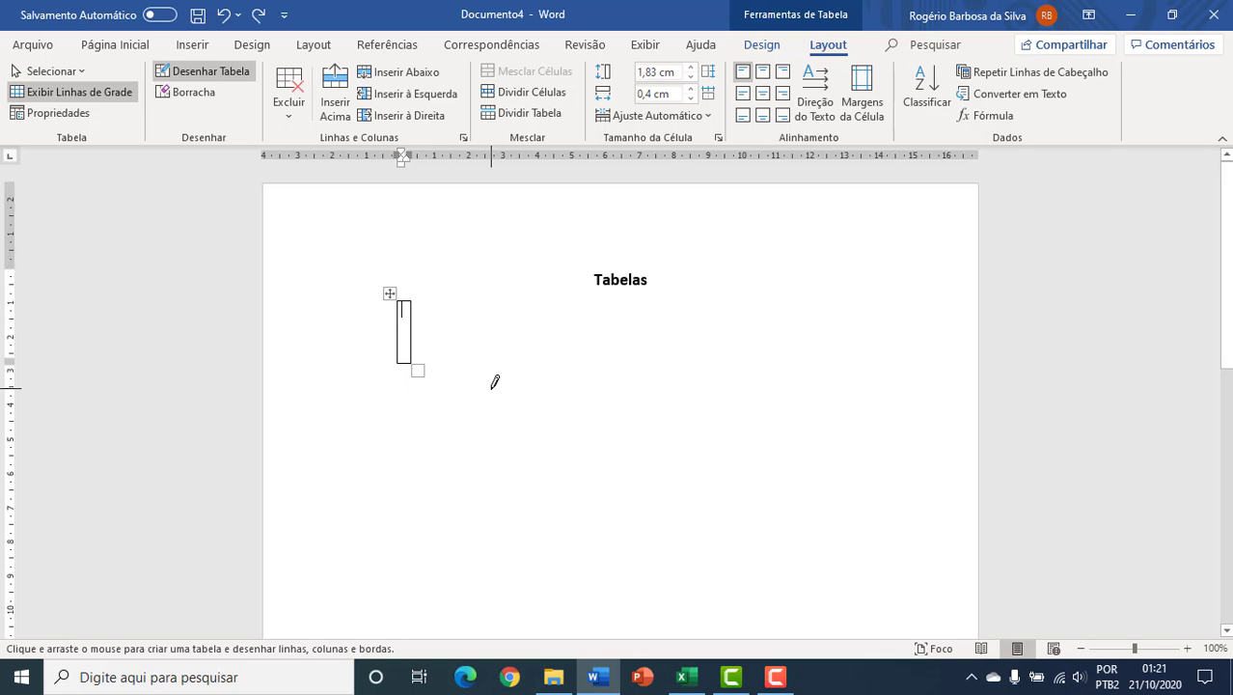
key("ctrl+z")
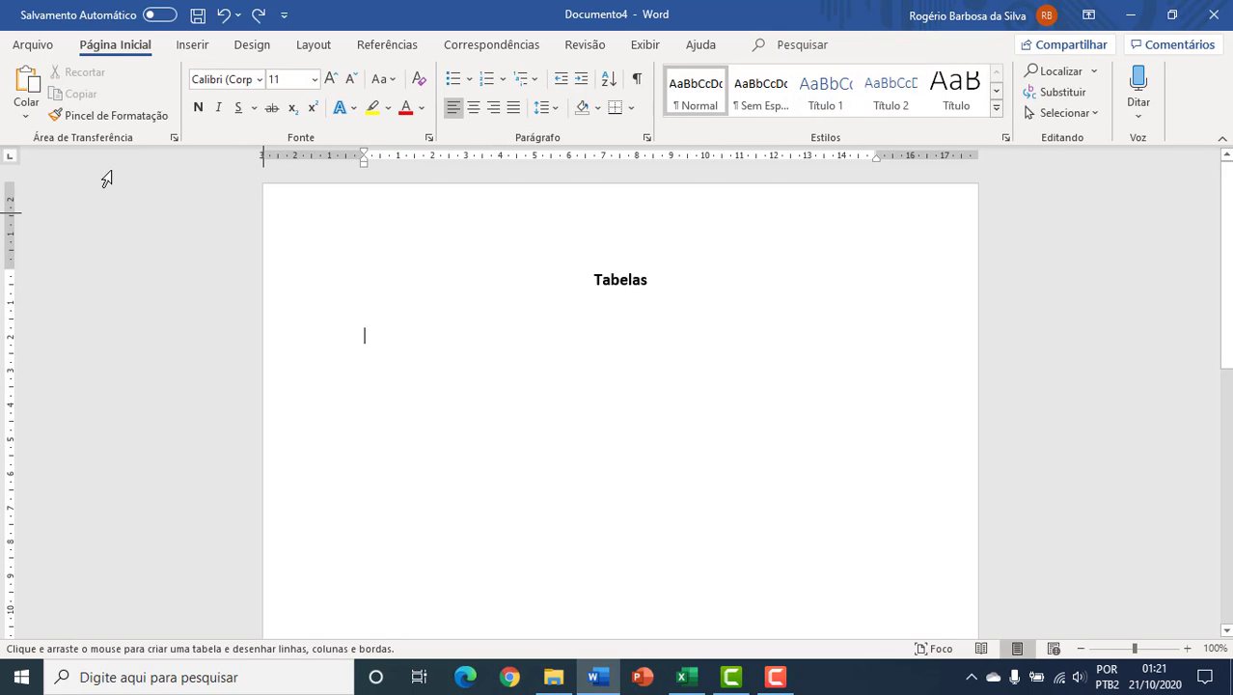
Insert a table with two columns and five rows below the title
left_click(193, 45)
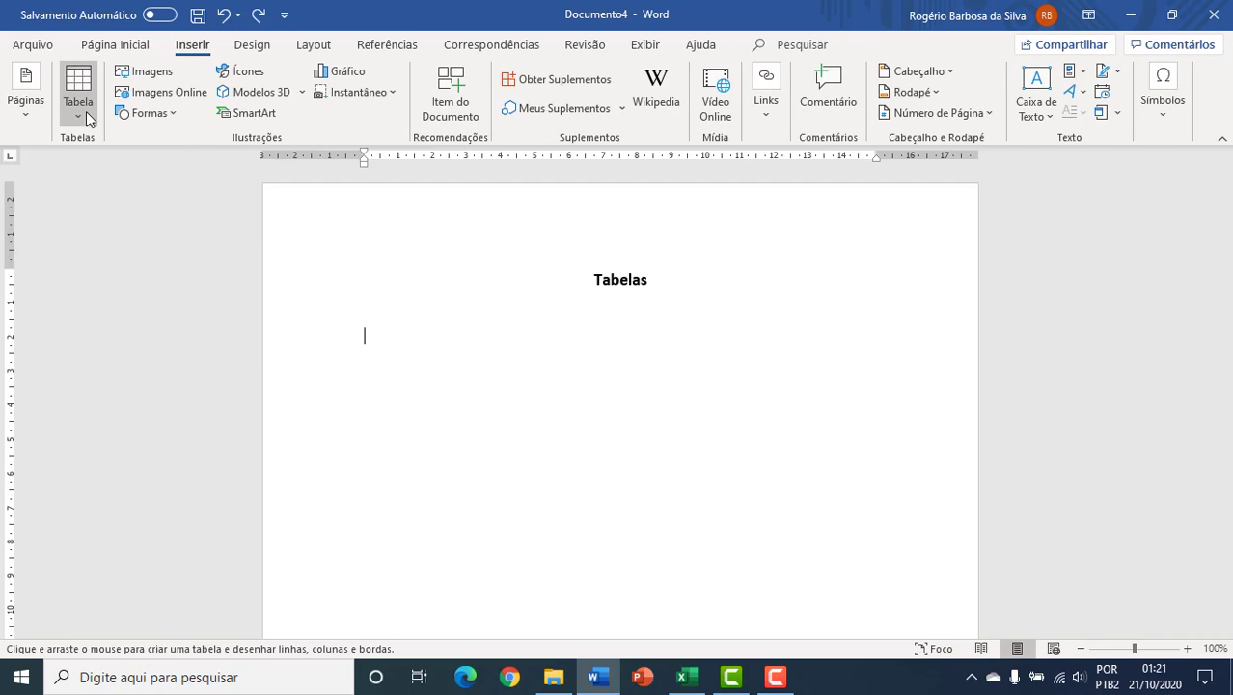
left_click(78, 97)
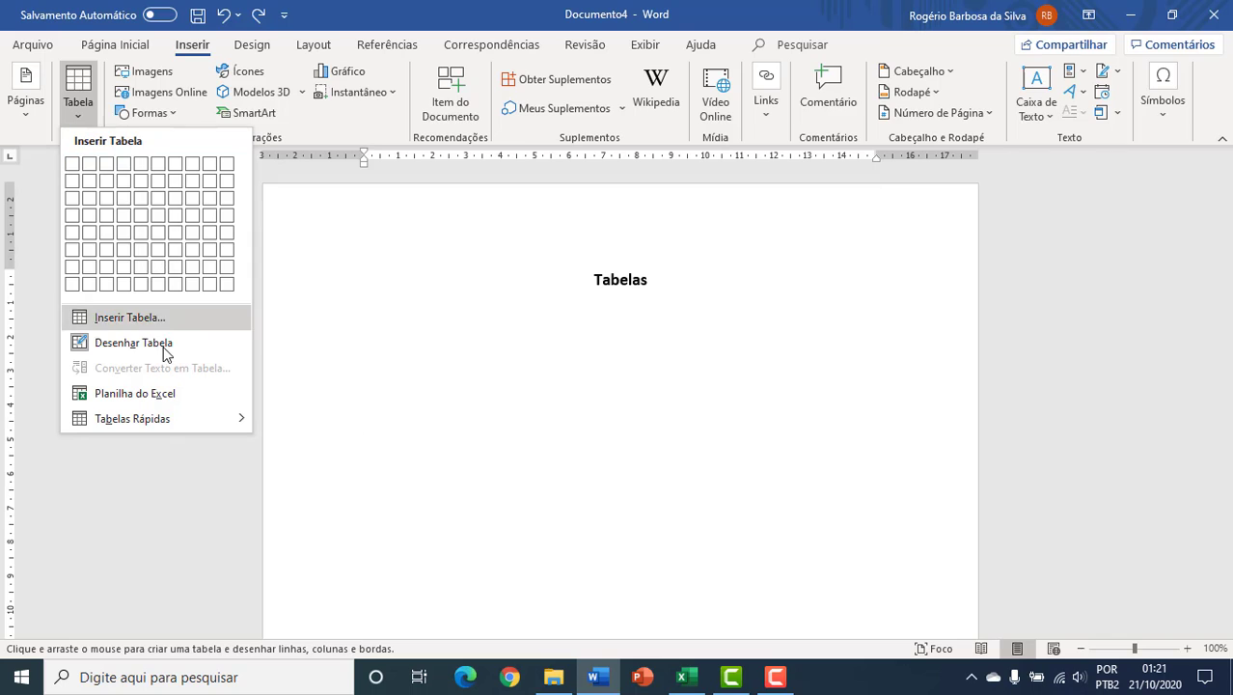
left_click(88, 239)
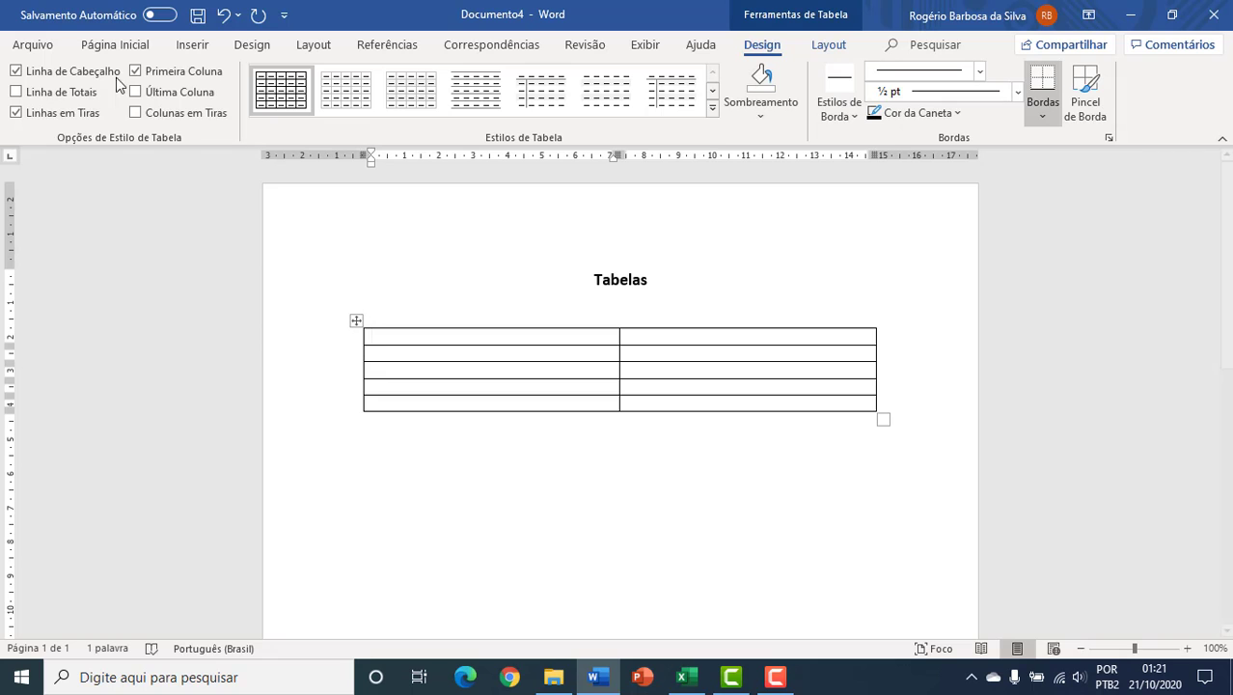
Split the table's first column with a hand-drawn vertical line through all five rows, about 3.39 cm from the left edge, and stop drawing
left_click(192, 45)
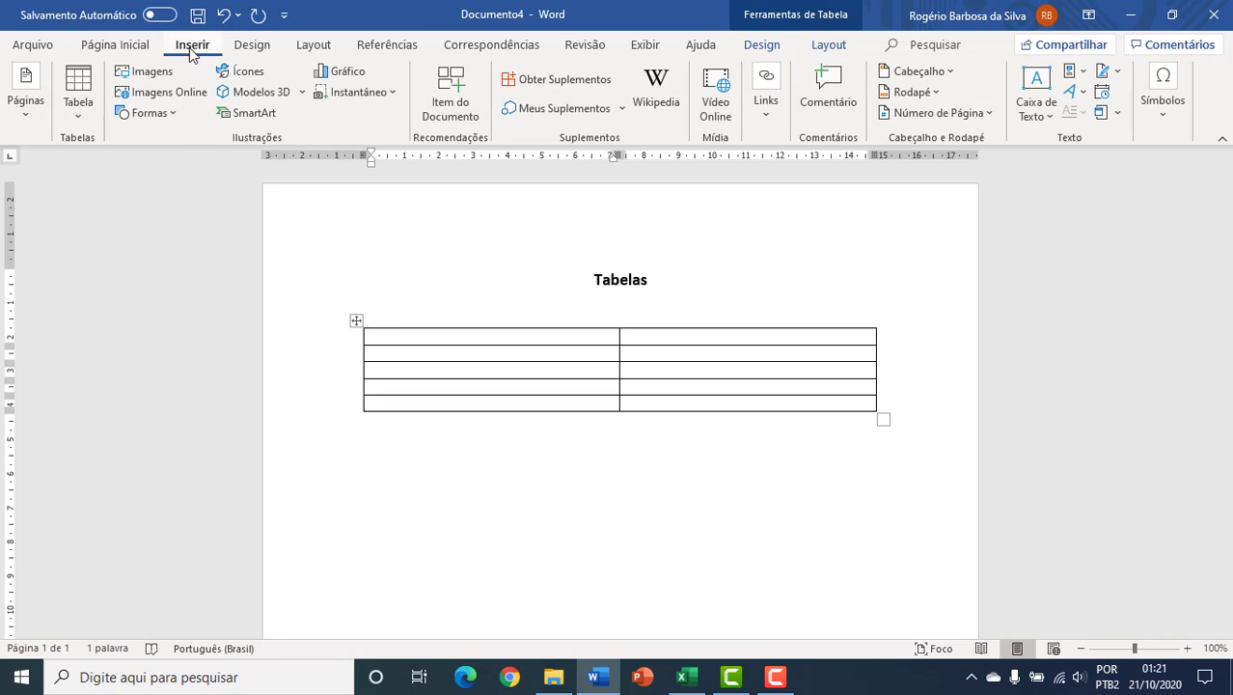
left_click(81, 122)
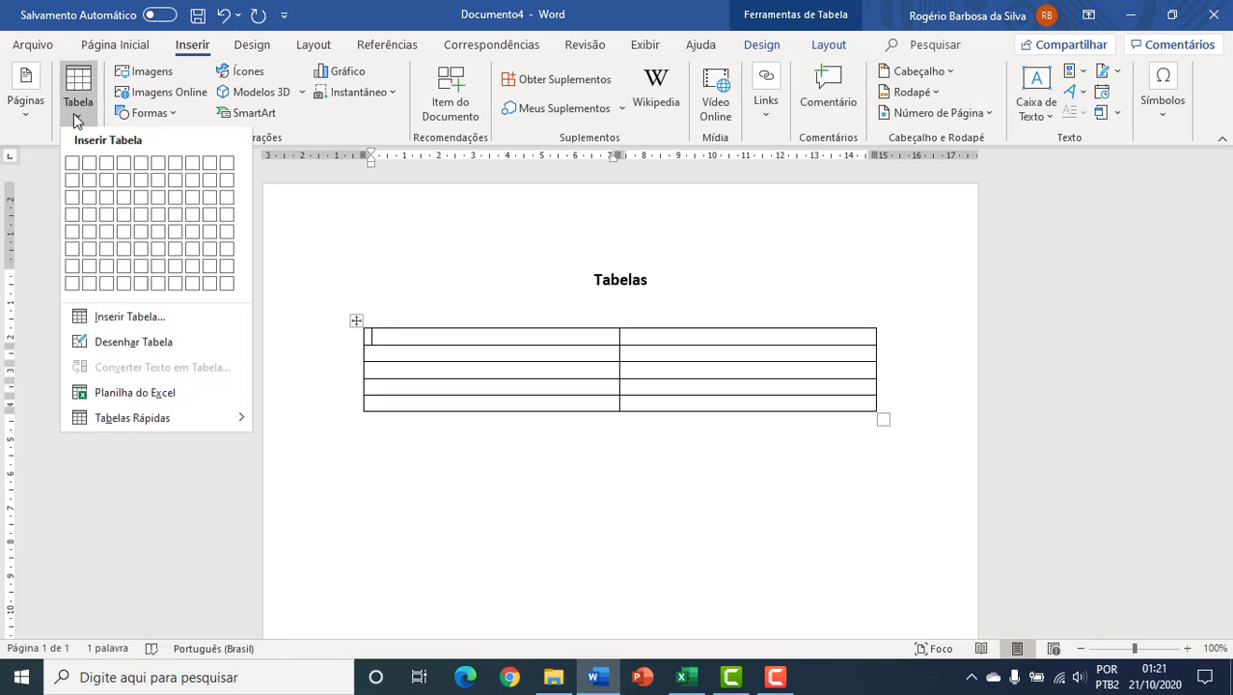
left_click(126, 342)
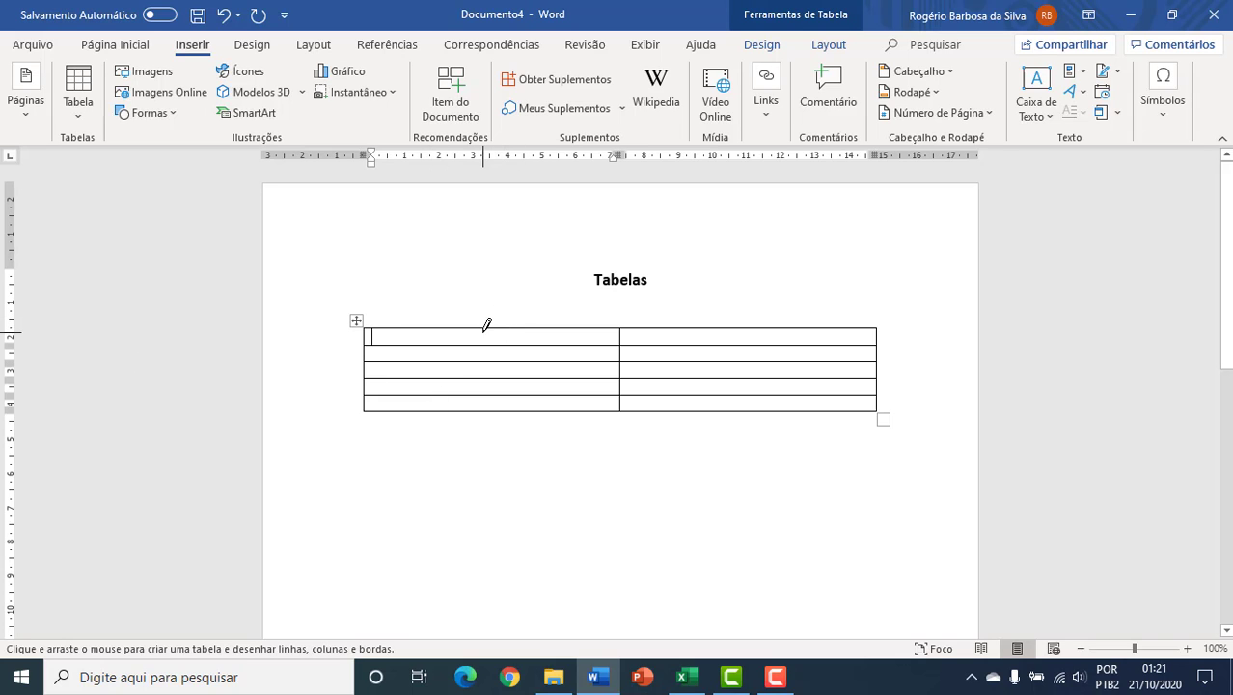
left_click_drag(485, 330, 480, 411)
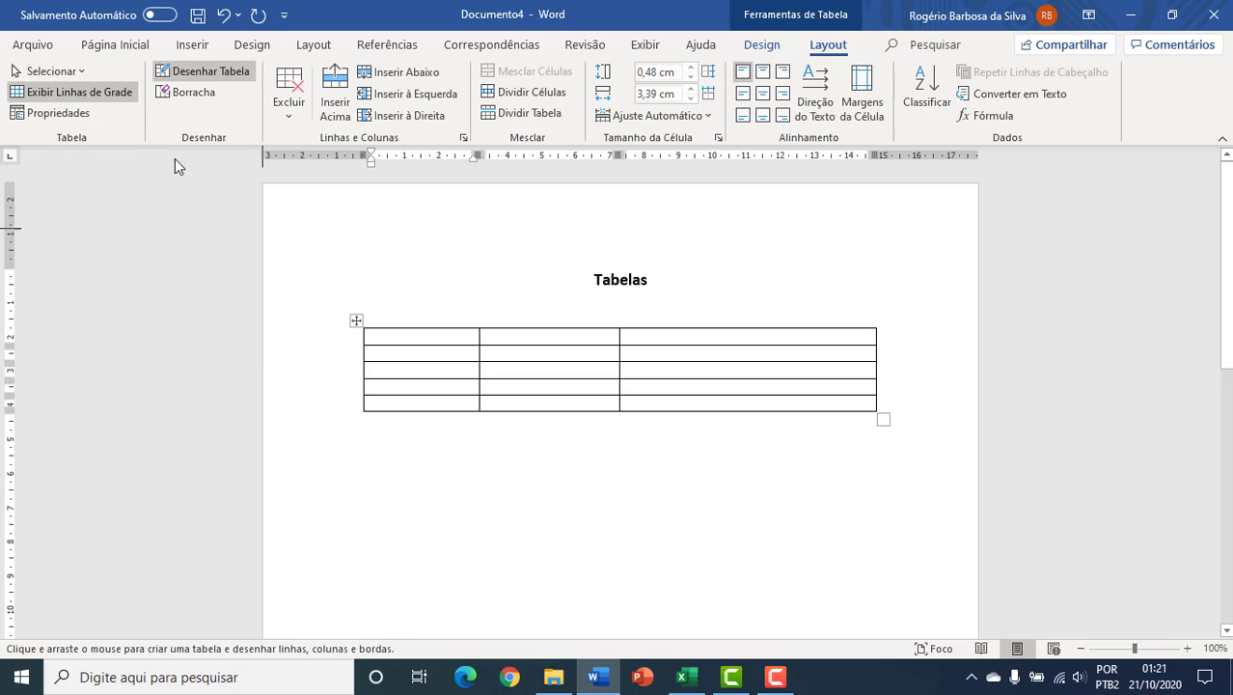
left_click(190, 45)
left_click(115, 44)
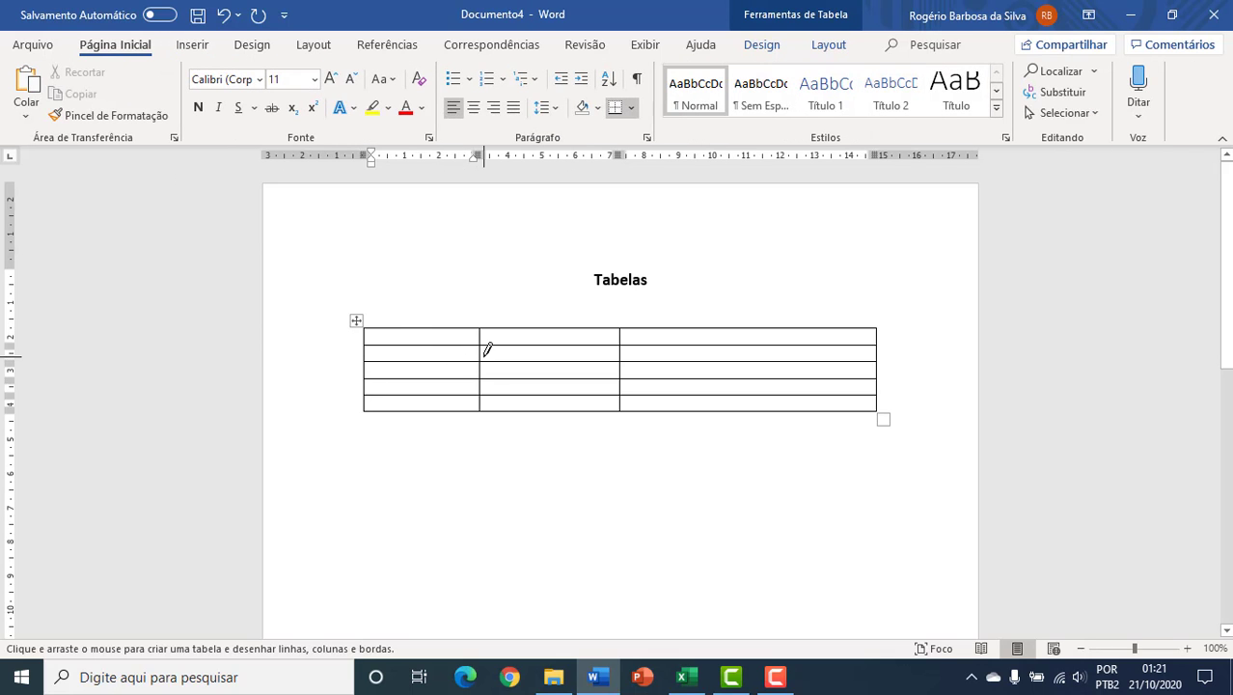
key("Escape")
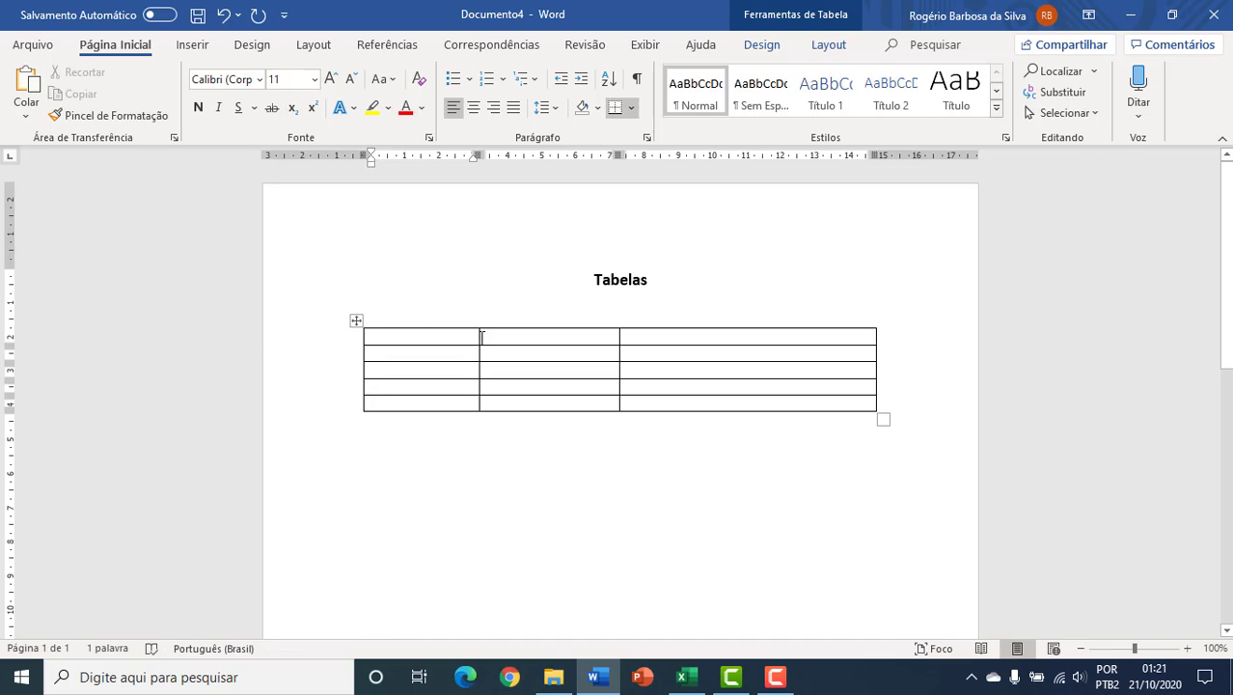
Adjust the borders on both sides of the middle column, making the first two columns about 7.24 cm wide together
left_click_drag(478, 338, 504, 341)
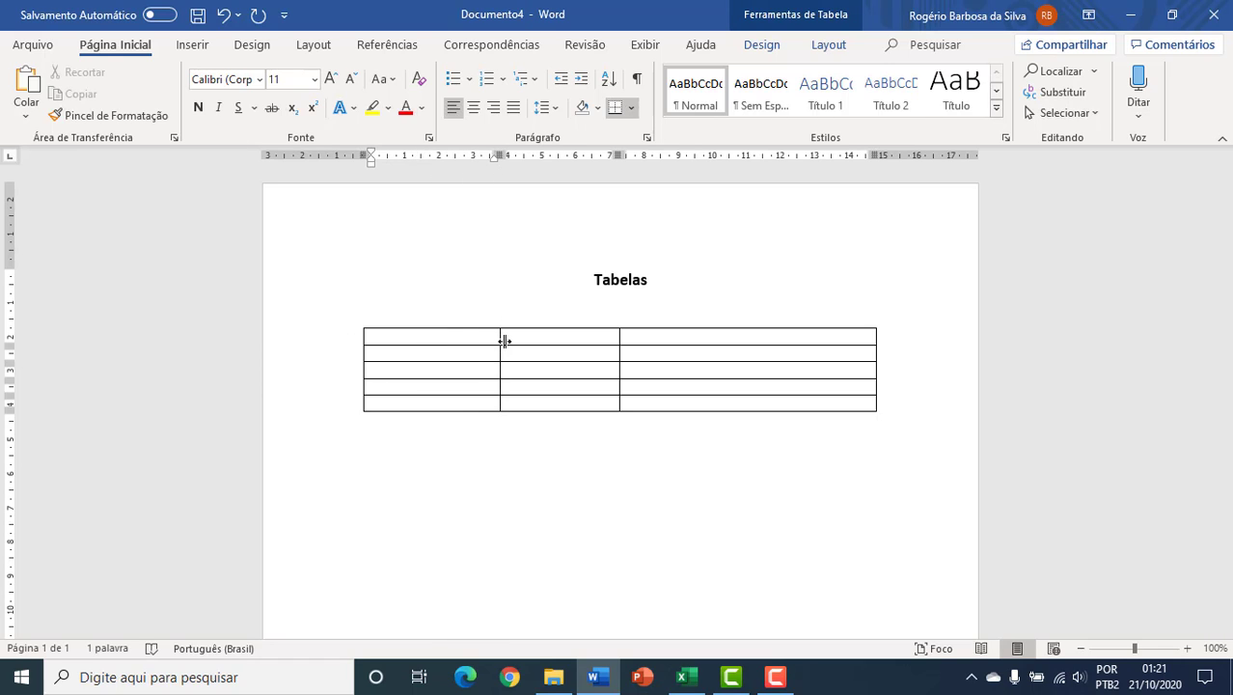
mouse_move(618, 336)
left_mouse_down()
mouse_move(653, 339)
mouse_move(612, 339)
left_mouse_up()
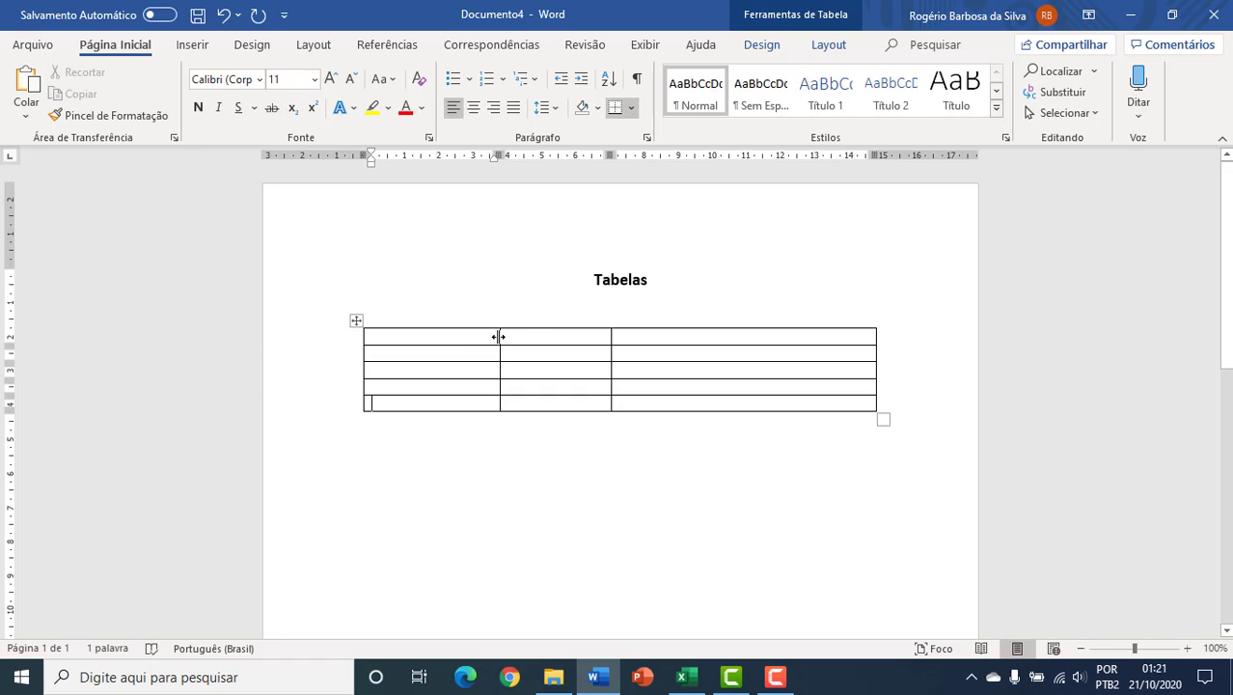
left_click_drag(499, 335, 483, 336)
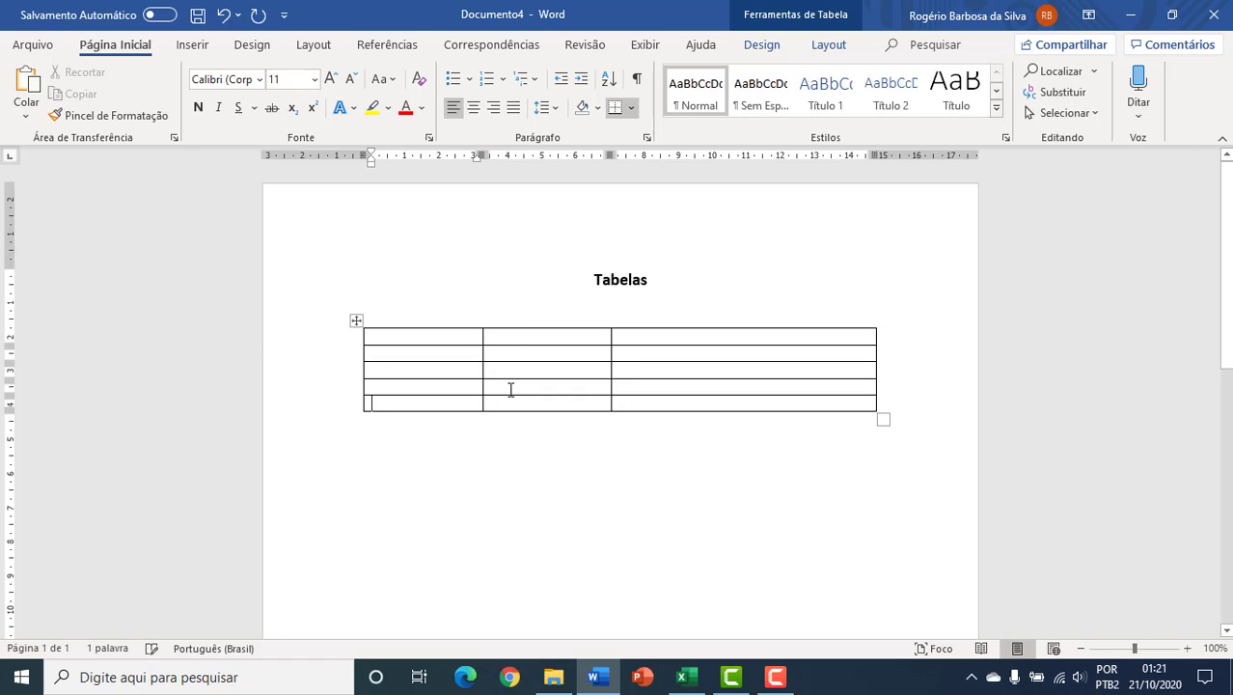
Merge the first two cells of the table's top row
left_click(460, 338)
left_click_drag(386, 336, 561, 337)
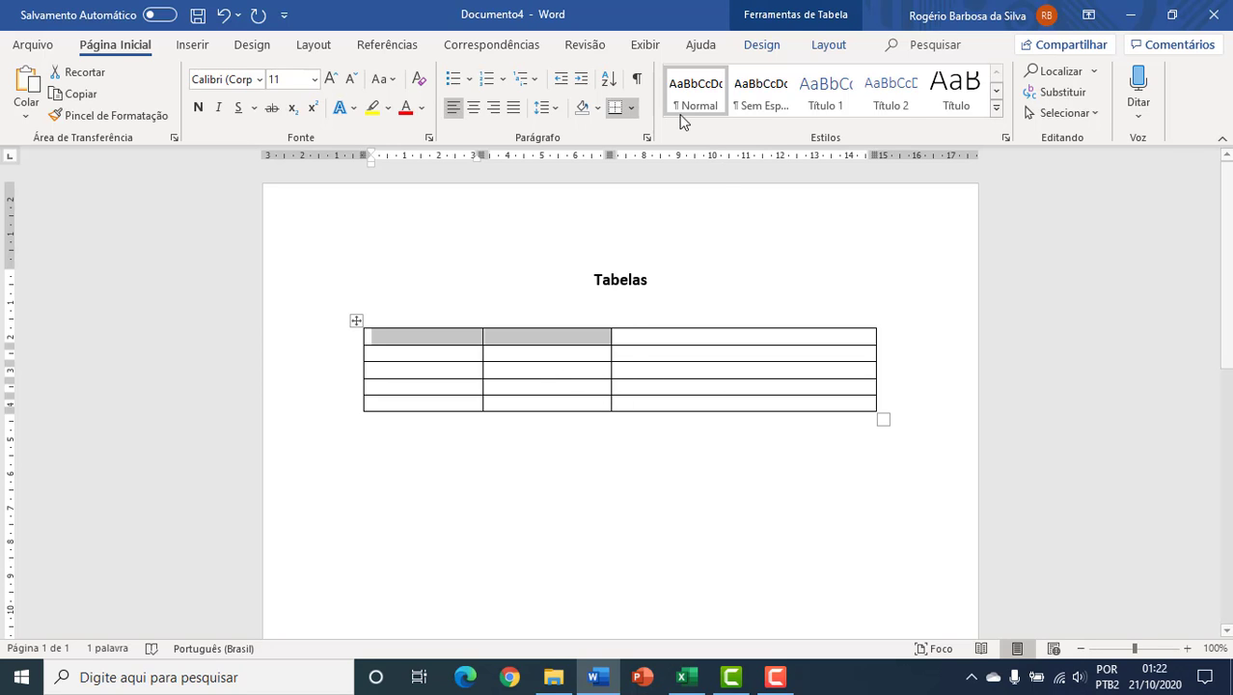
left_click(829, 45)
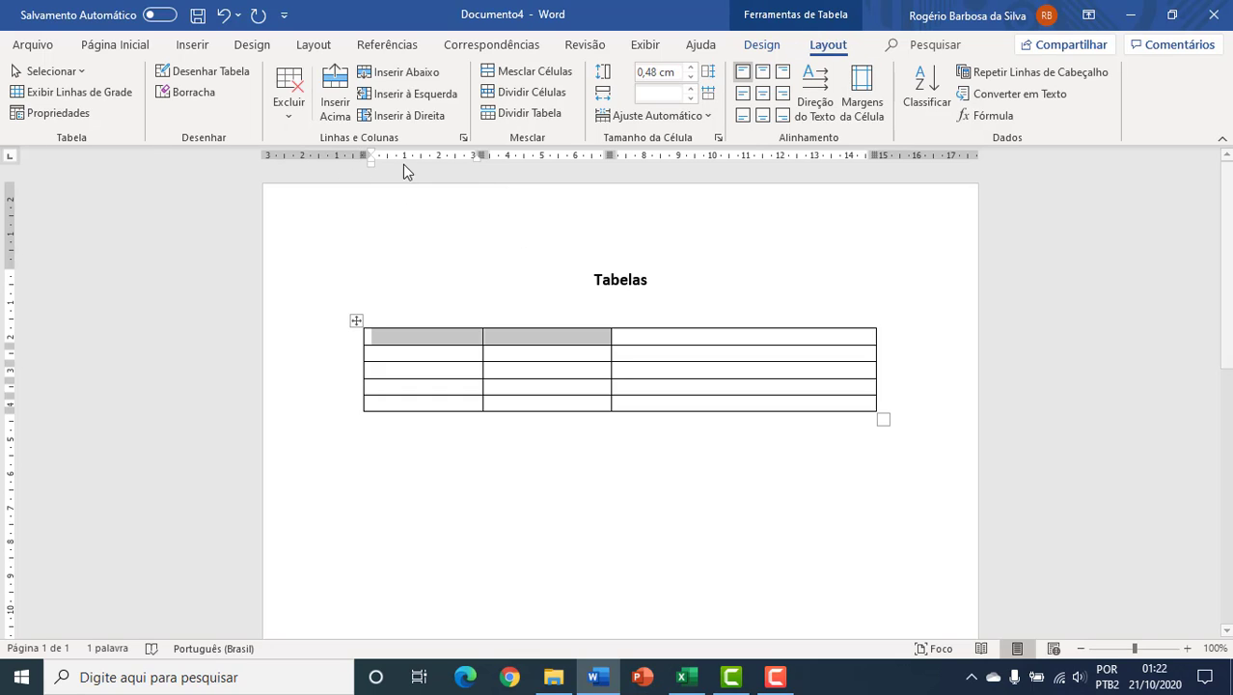
left_click(519, 70)
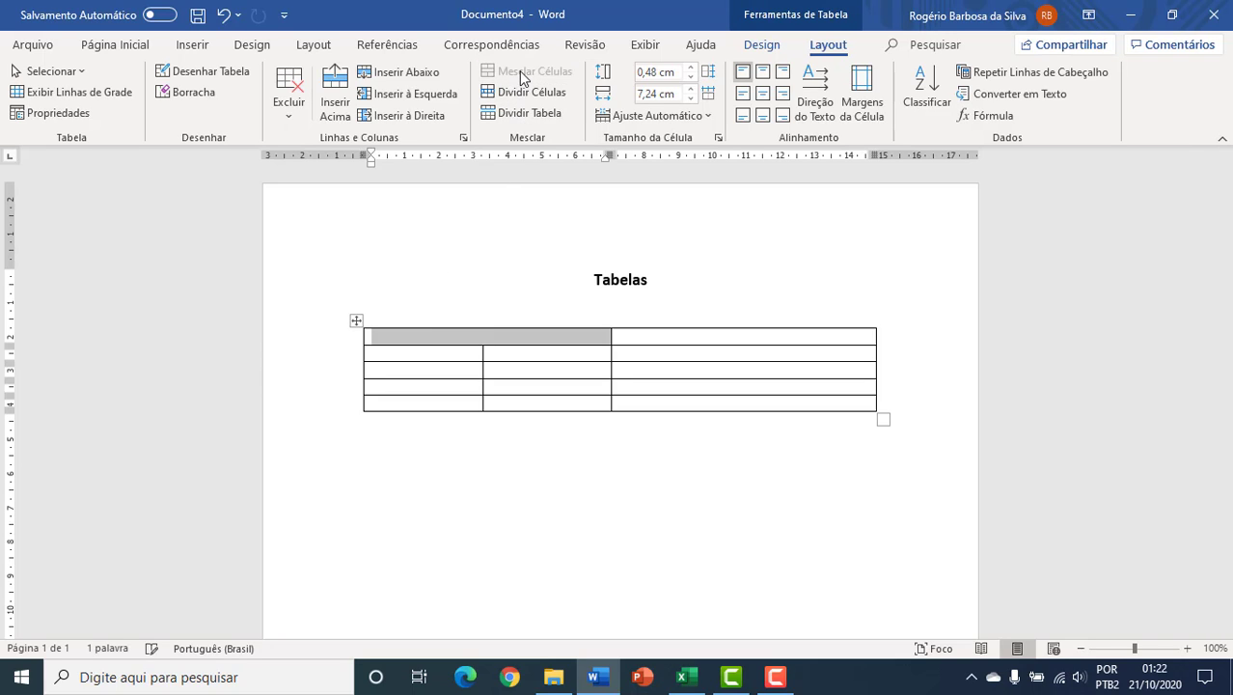
Enter "Informação geral – Cabeçalho" in the merged cell of the top row and select that text
left_click(499, 330)
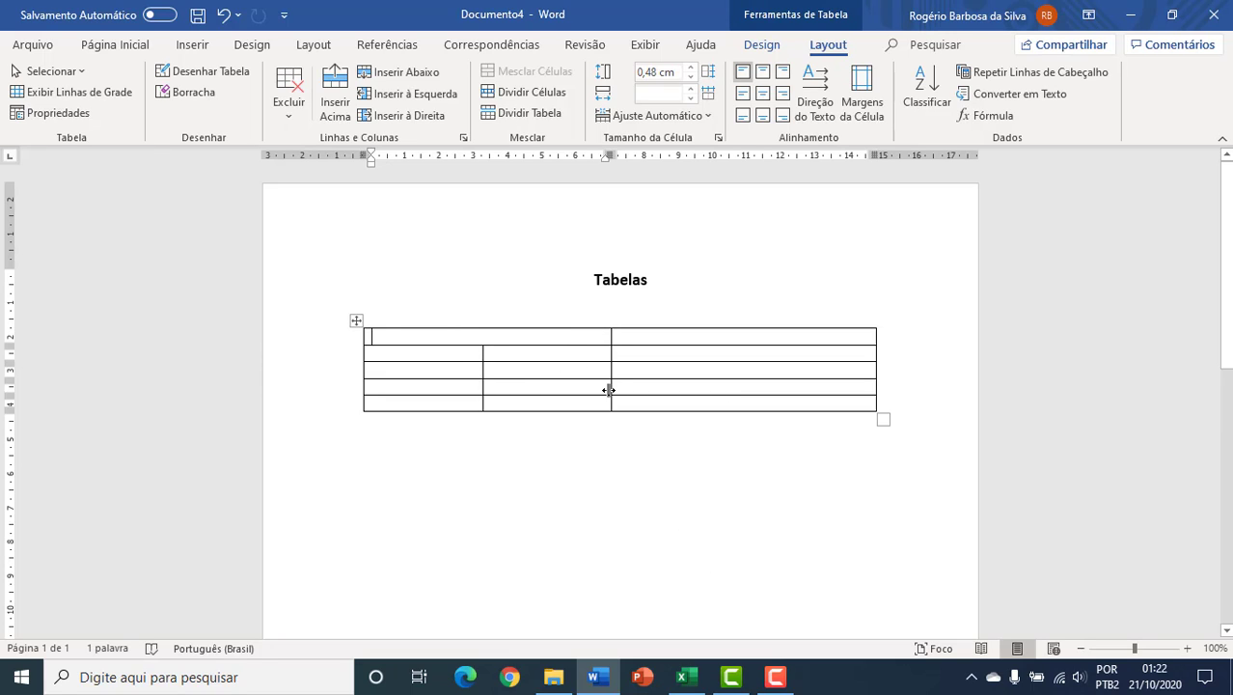
type("Informaçcao")
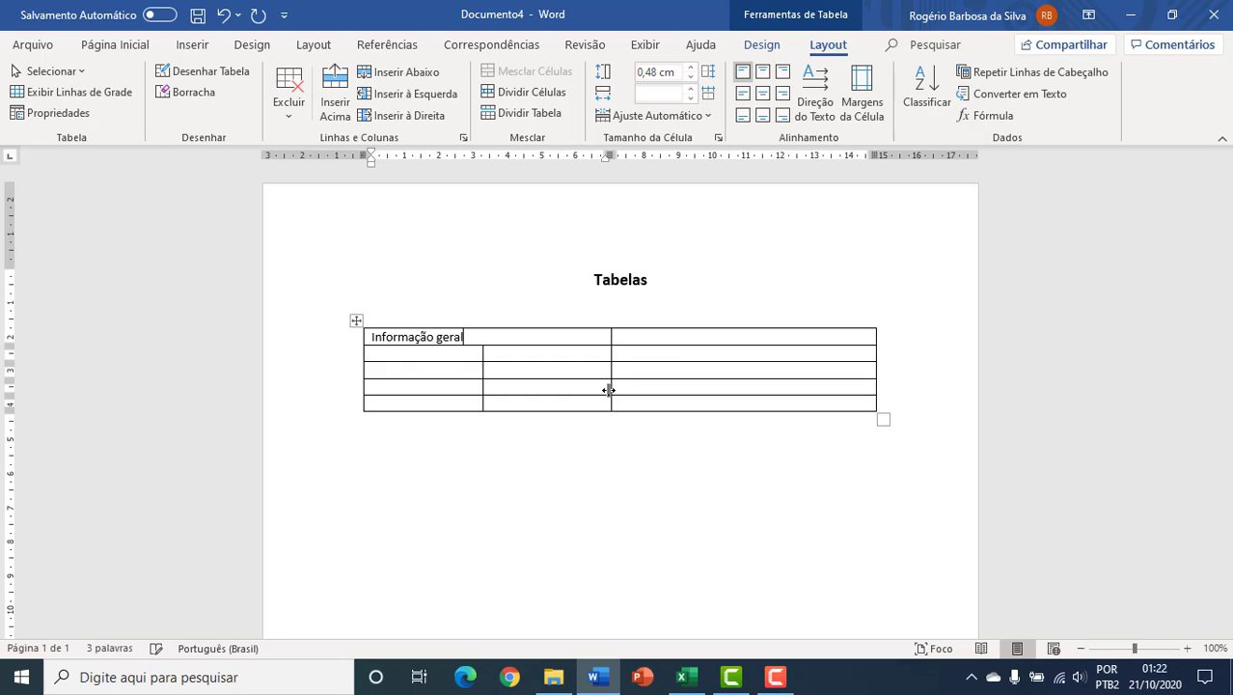
type("geral - Cabeçalho")
key("shift+Home")
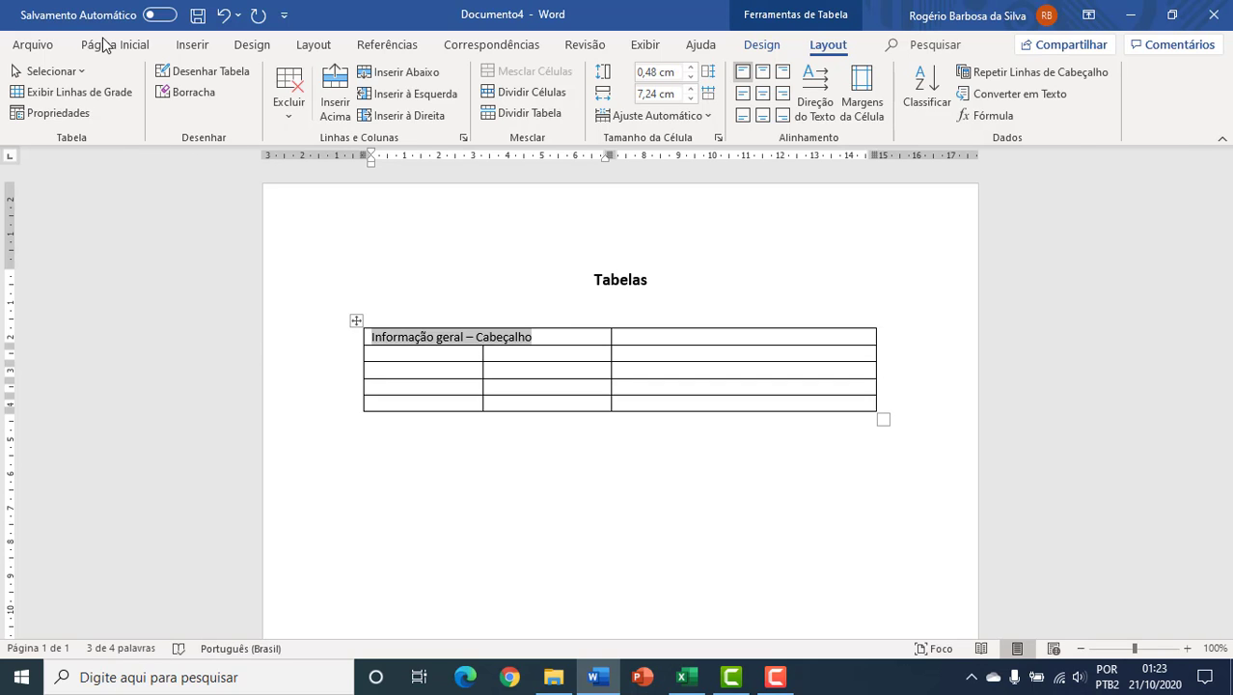
Make the "Informação geral – Cabeçalho" text bold and centre it in its merged cell
left_click(108, 45)
left_click(198, 106)
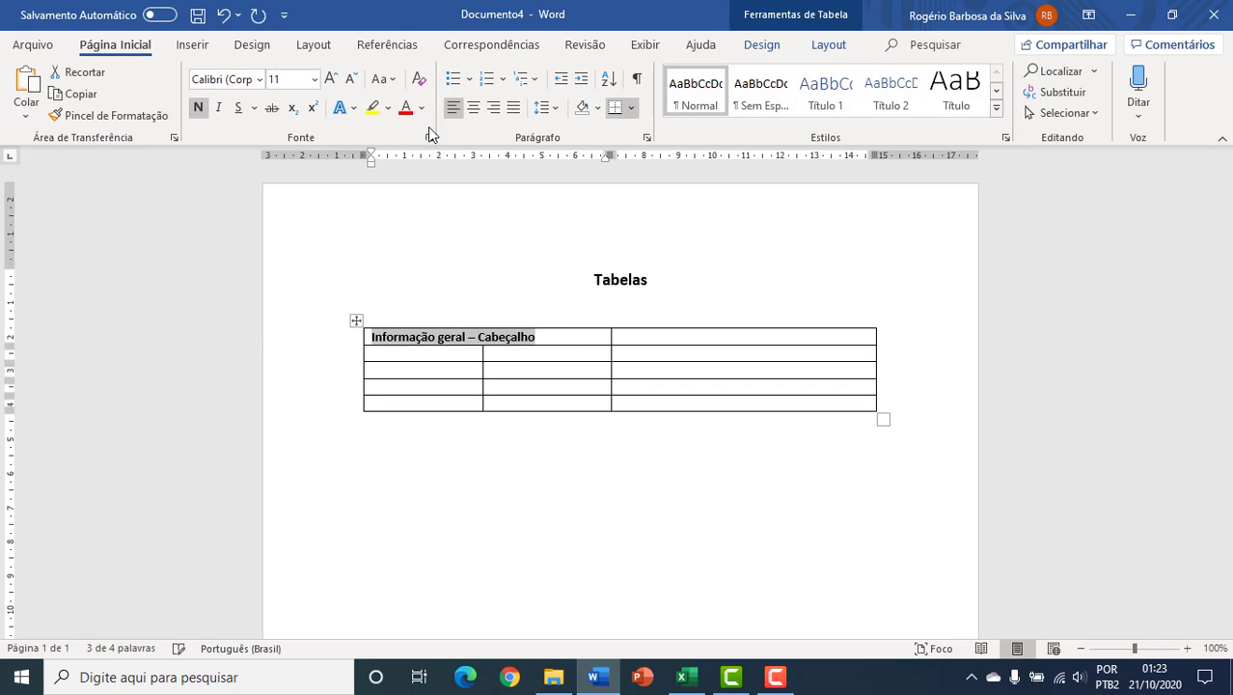
left_click(474, 108)
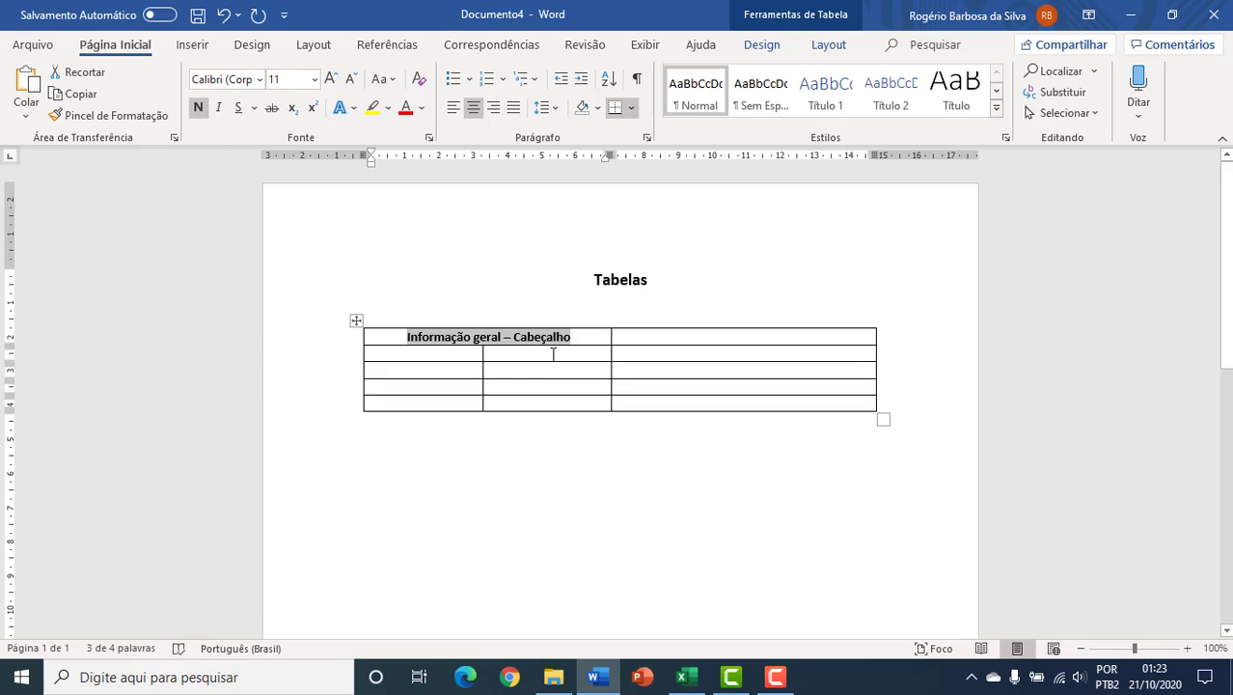
left_click(553, 355)
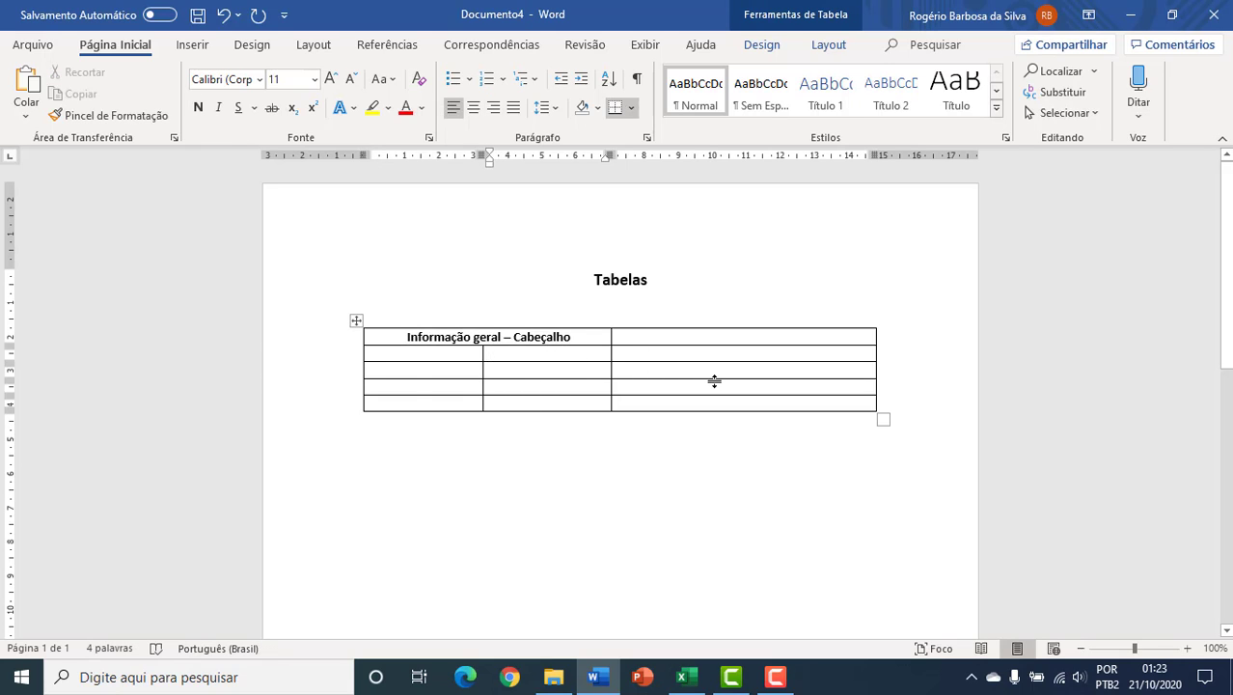
Create a new blank document
left_click(34, 48)
left_click(51, 128)
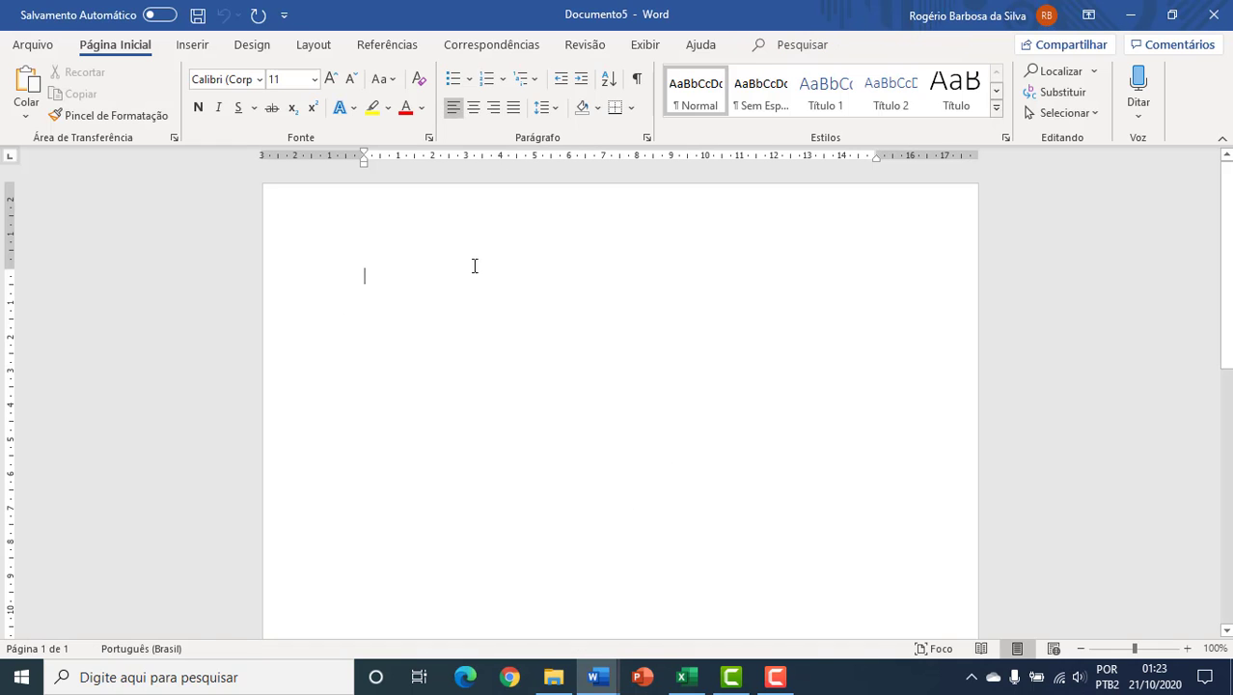
Insert the built-in quick table "Com Subtítulos 1" into the blank document
left_click(194, 48)
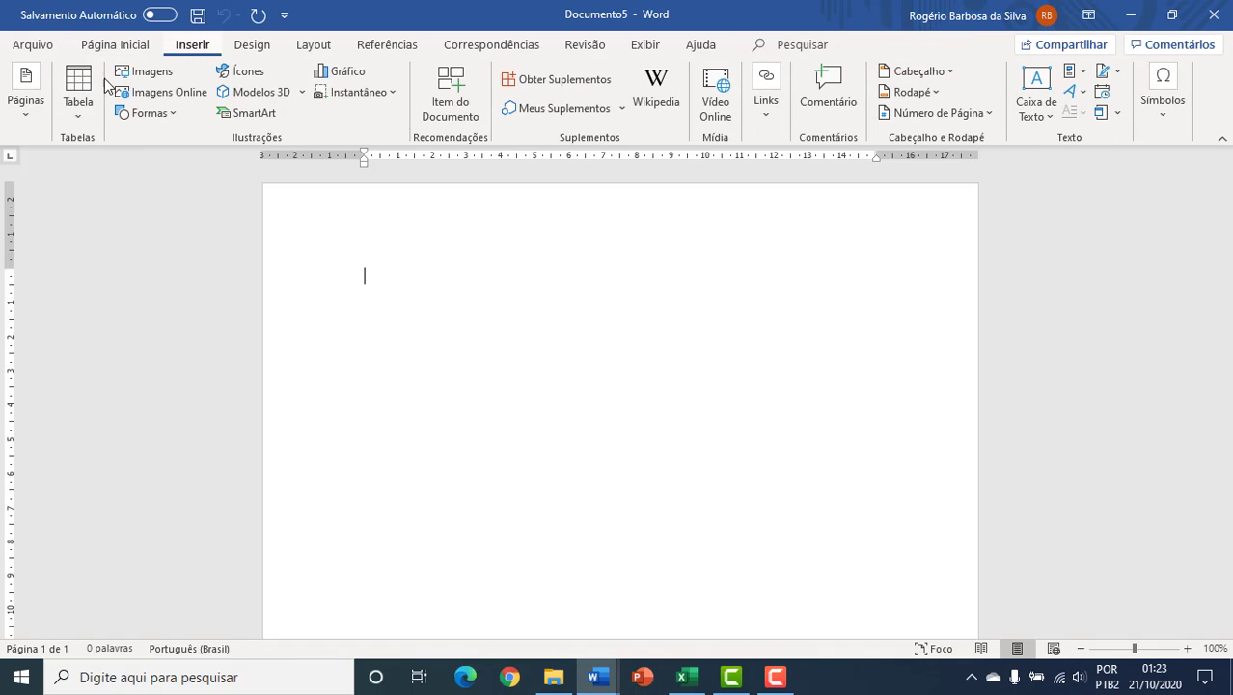
left_click(77, 112)
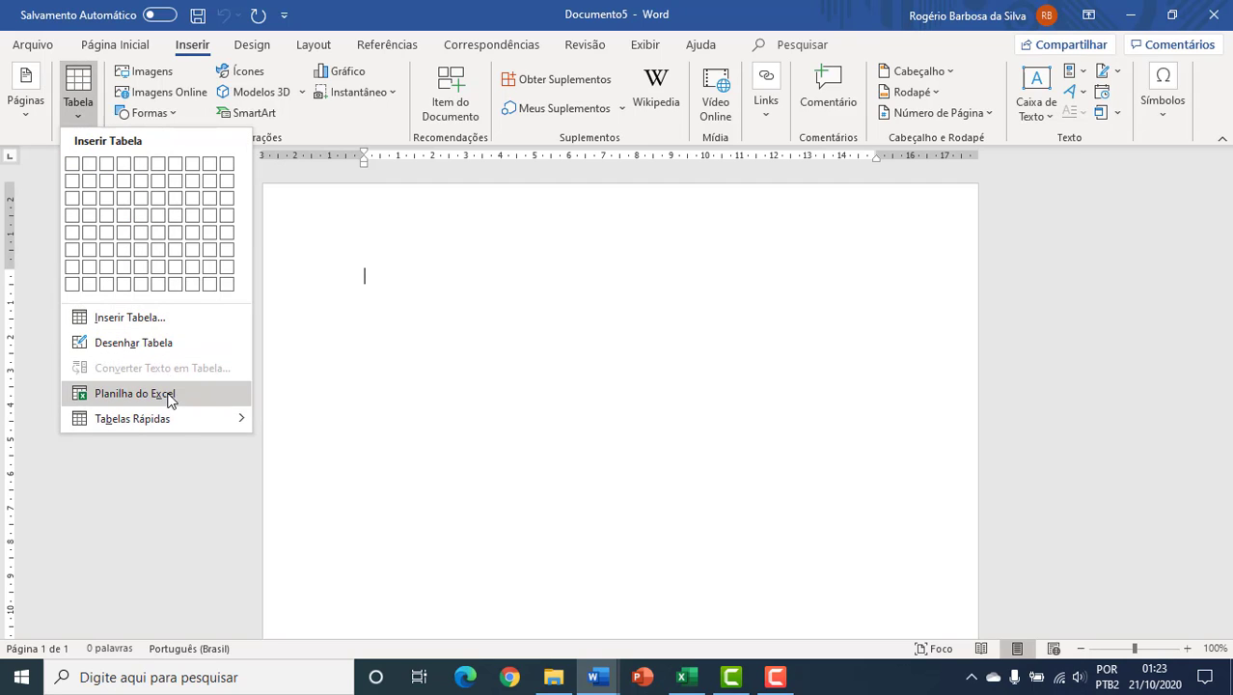
mouse_move(176, 419)
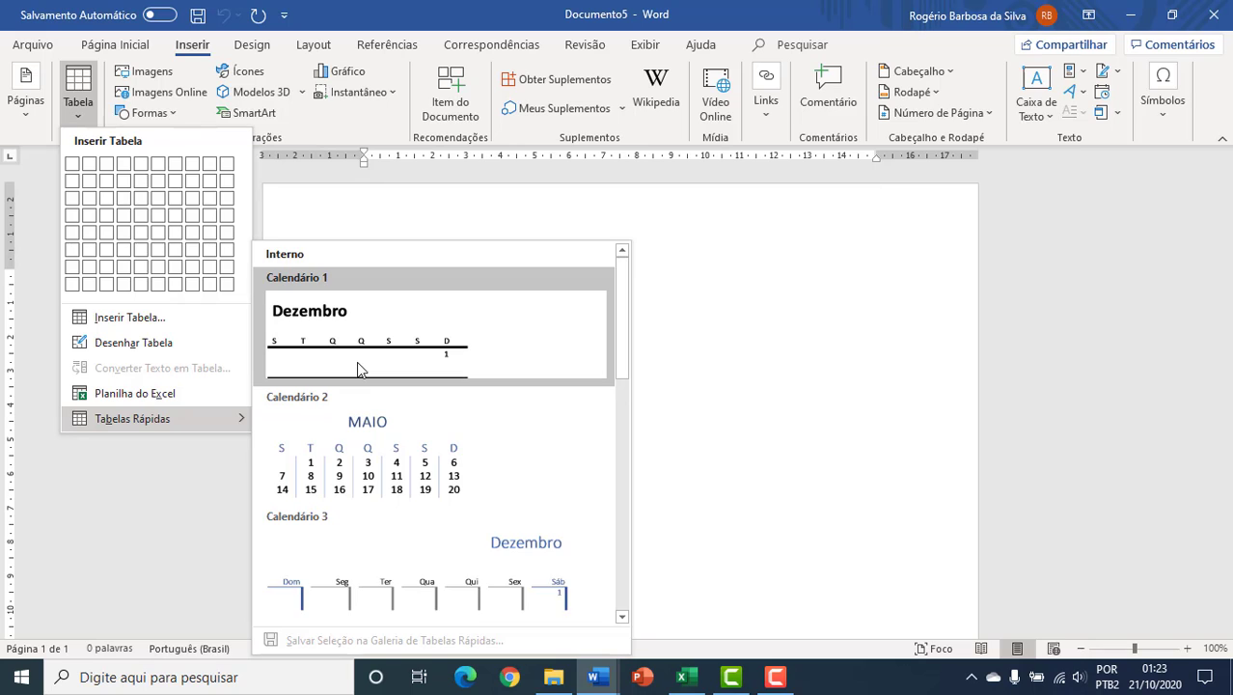
scroll(406, 462, "down", 6)
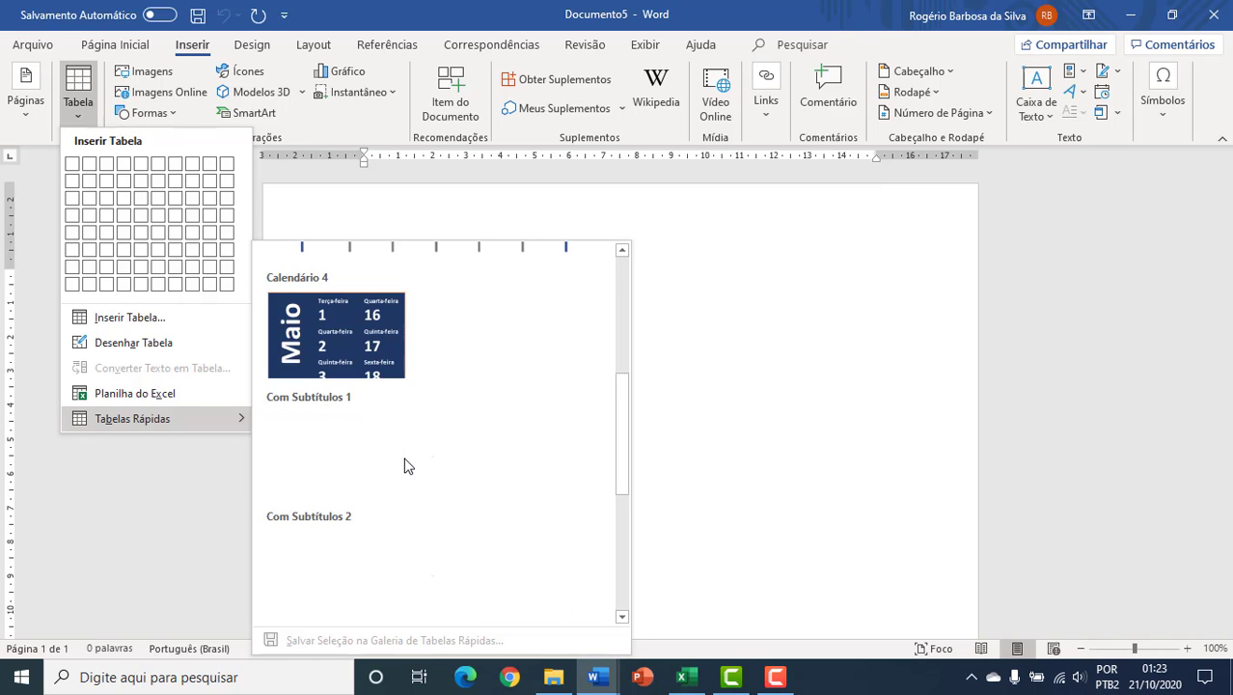
left_click_drag(629, 513, 626, 428)
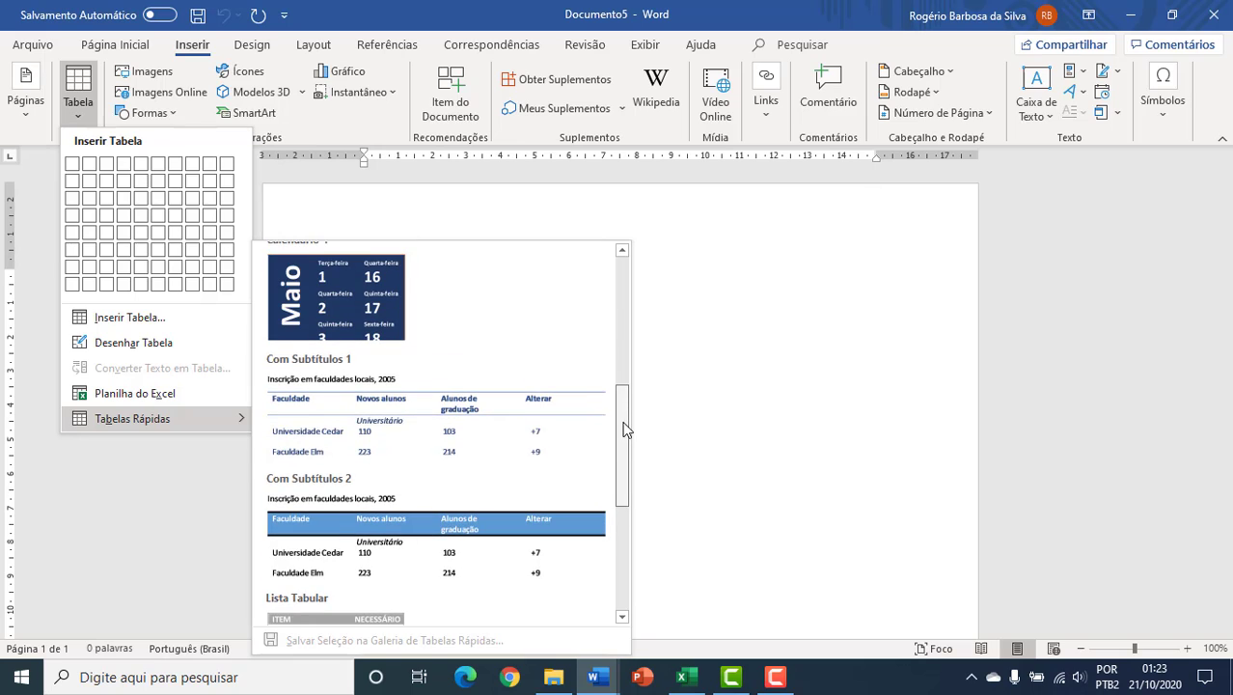
left_click(377, 425)
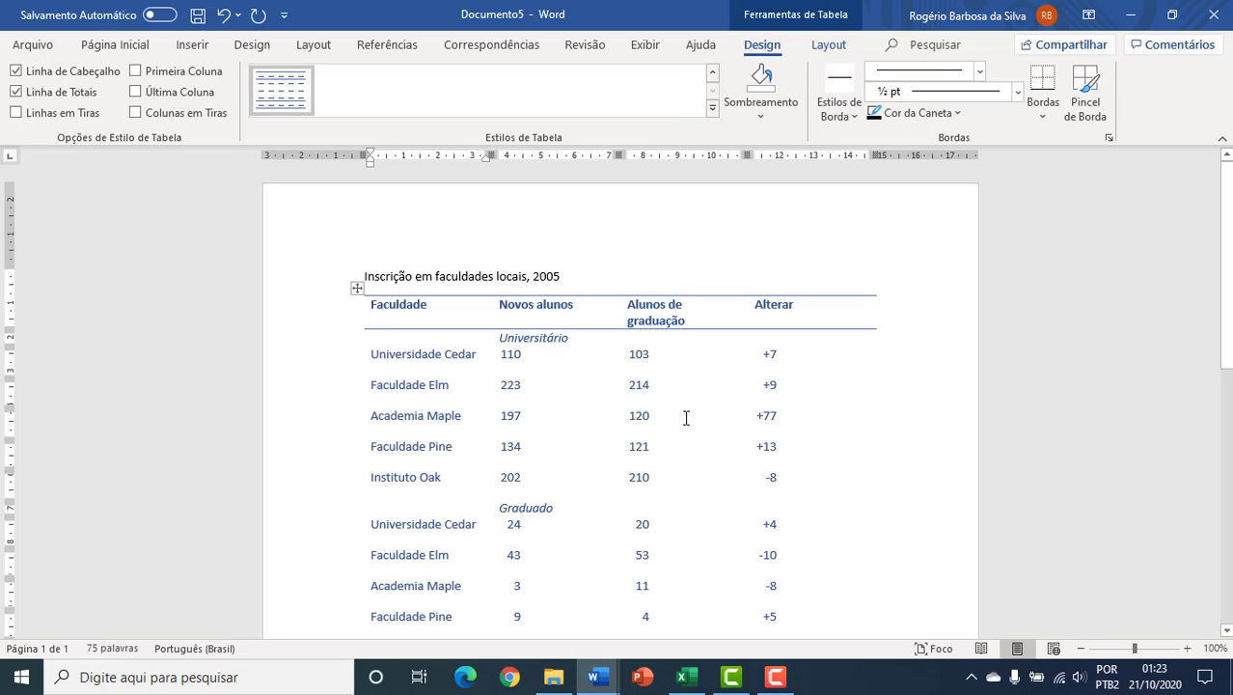
Review the sample quick table's headings, college names, figures and totals, and undo its insertion
scroll(613, 430, "down", 4)
scroll(611, 430, "up", 4)
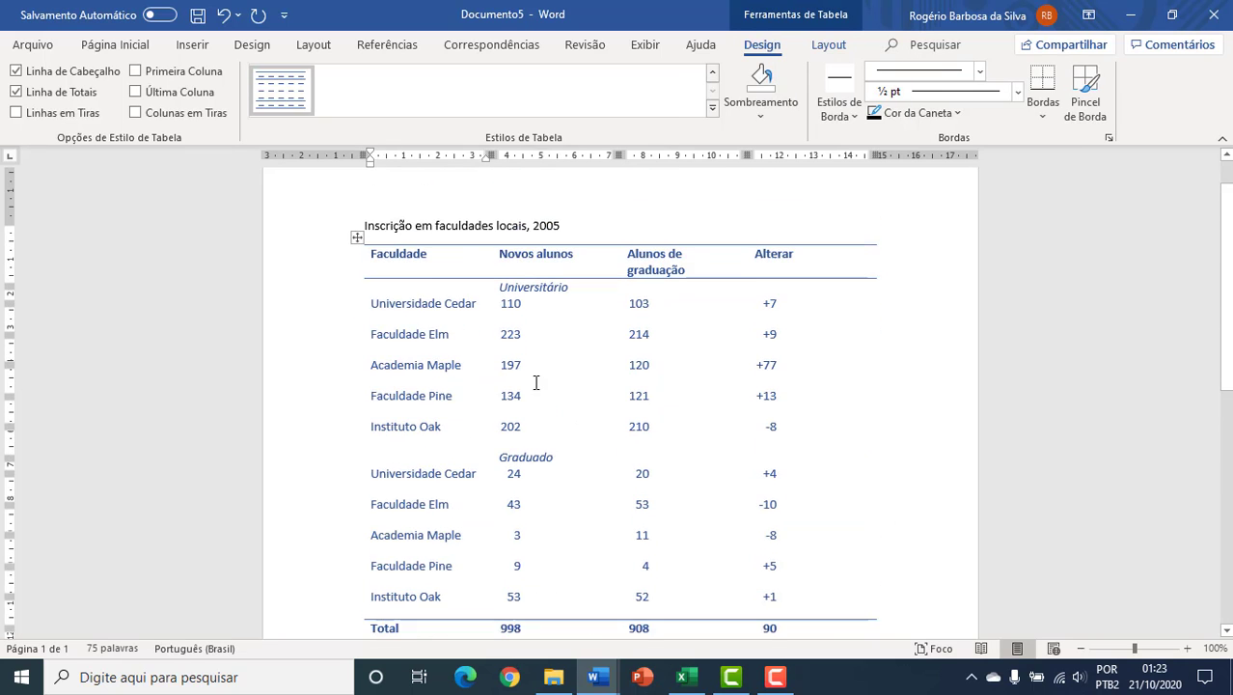
left_click(519, 371)
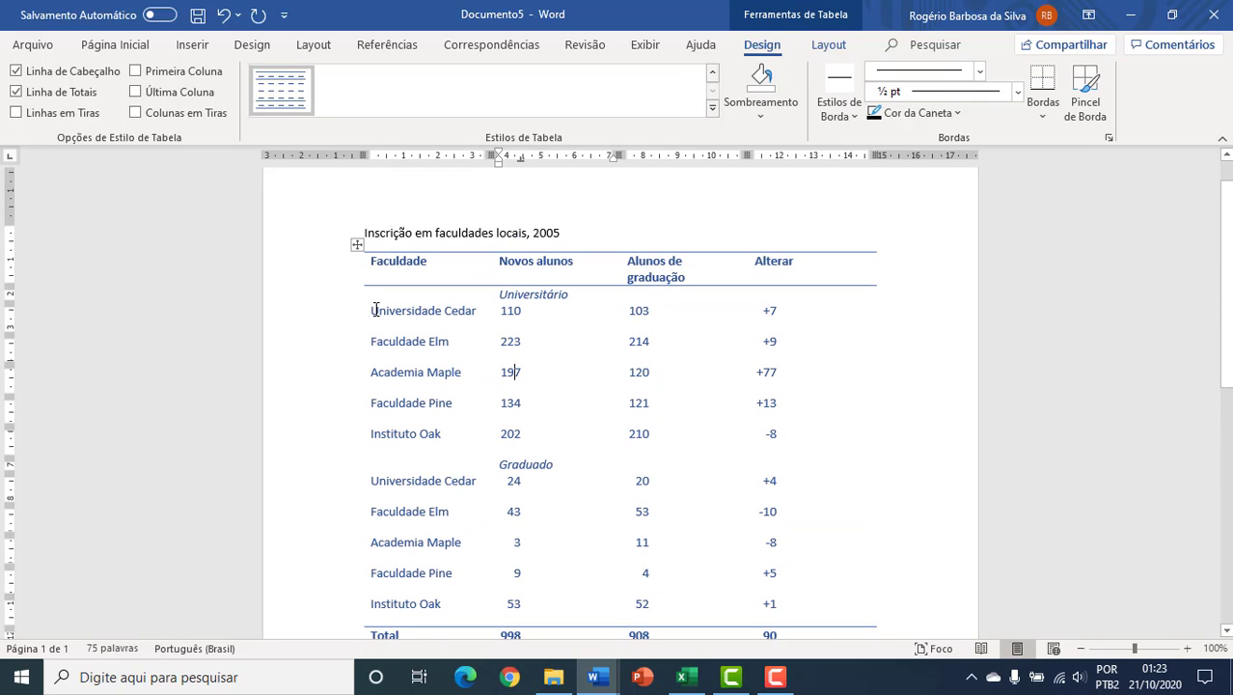
left_click_drag(375, 310, 480, 316)
left_click(374, 341)
left_click_drag(374, 340, 459, 346)
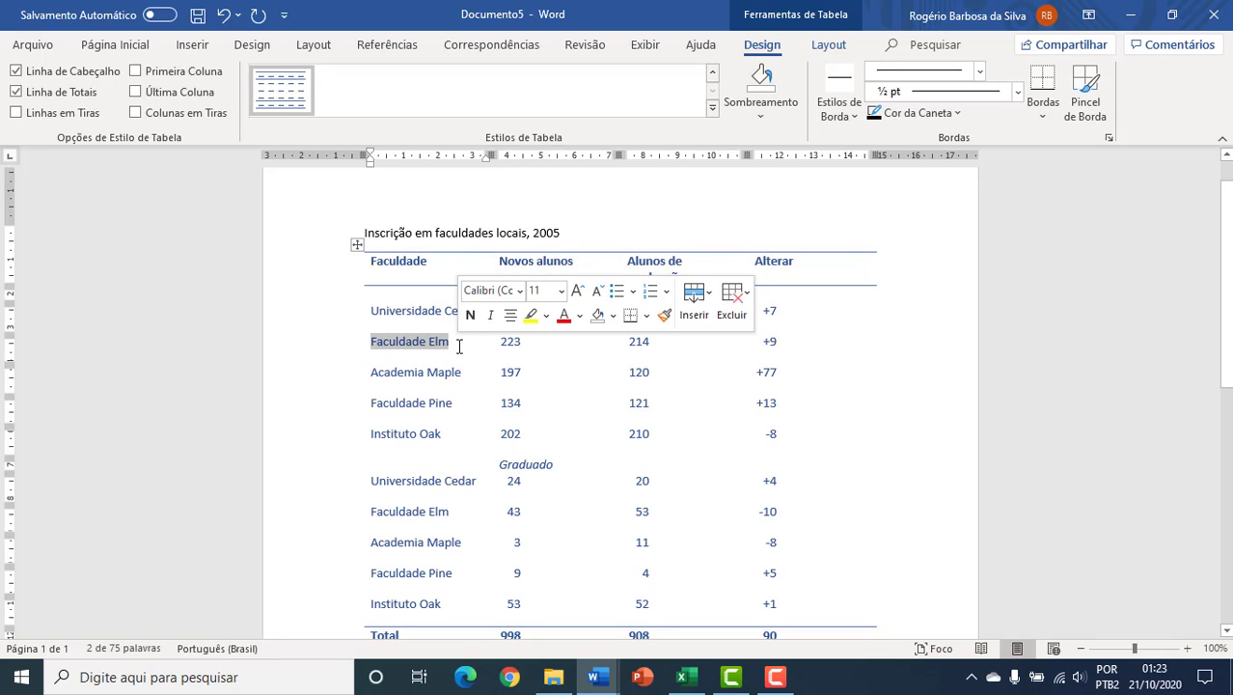
left_click(627, 405)
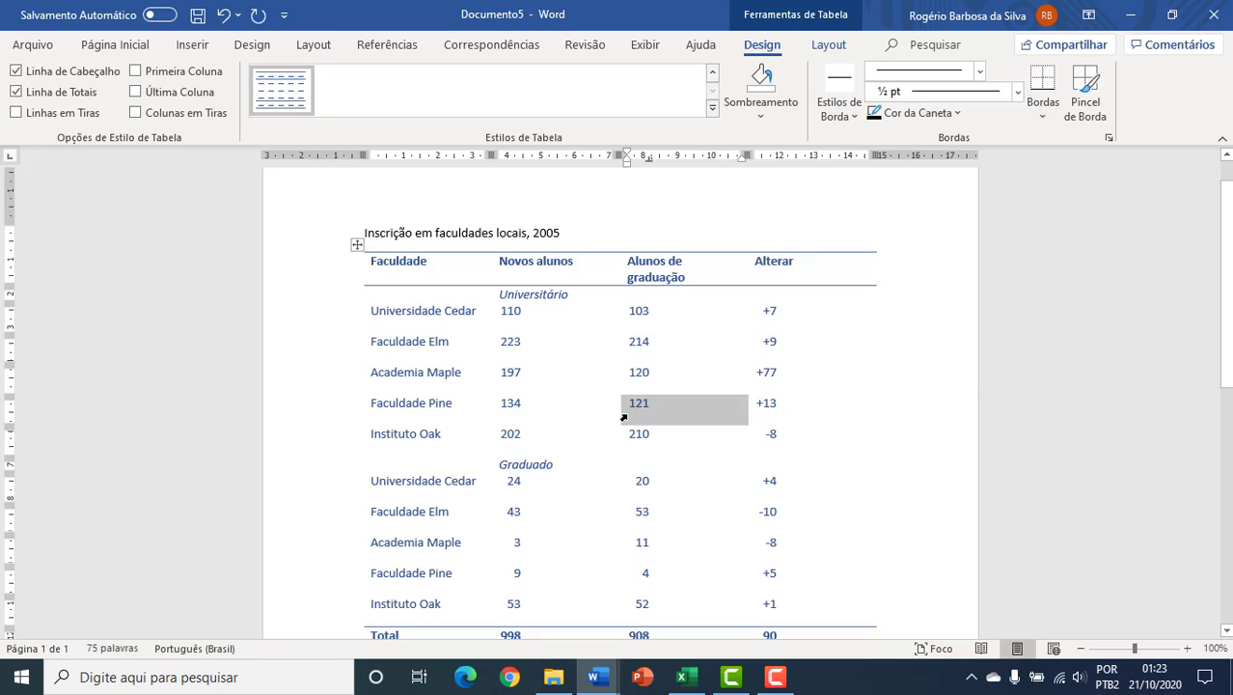
left_click(653, 408)
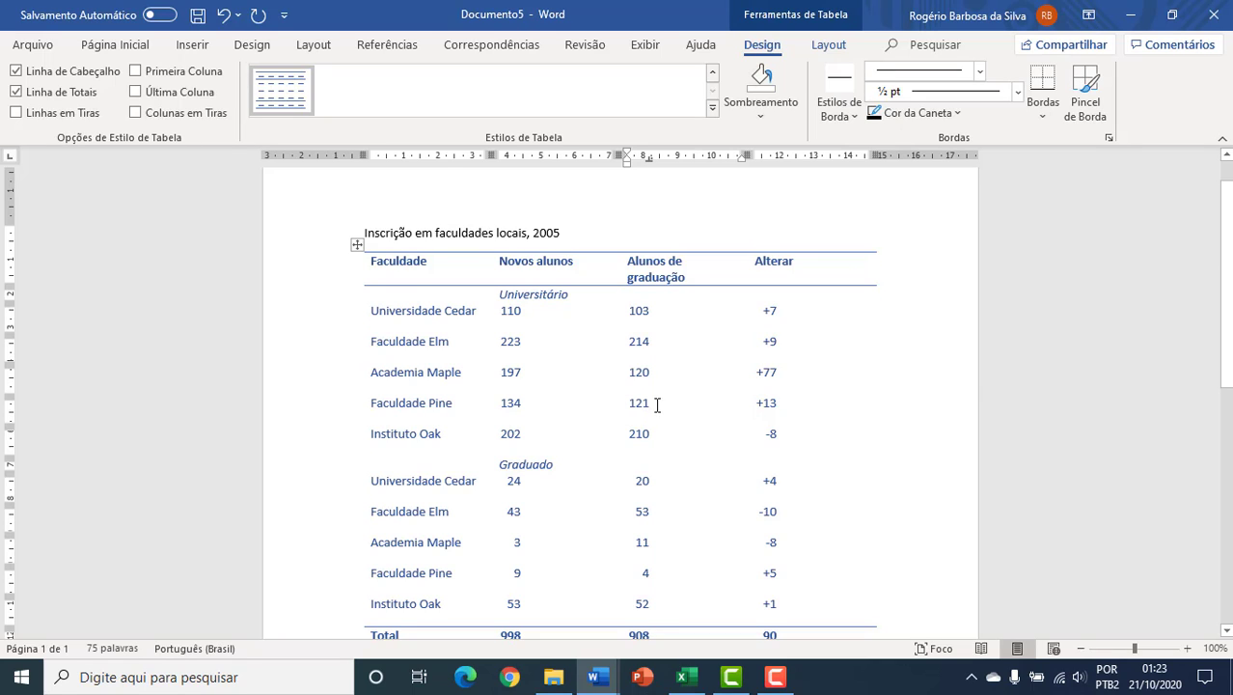
scroll(660, 406, "up", 1)
scroll(656, 404, "down", 4)
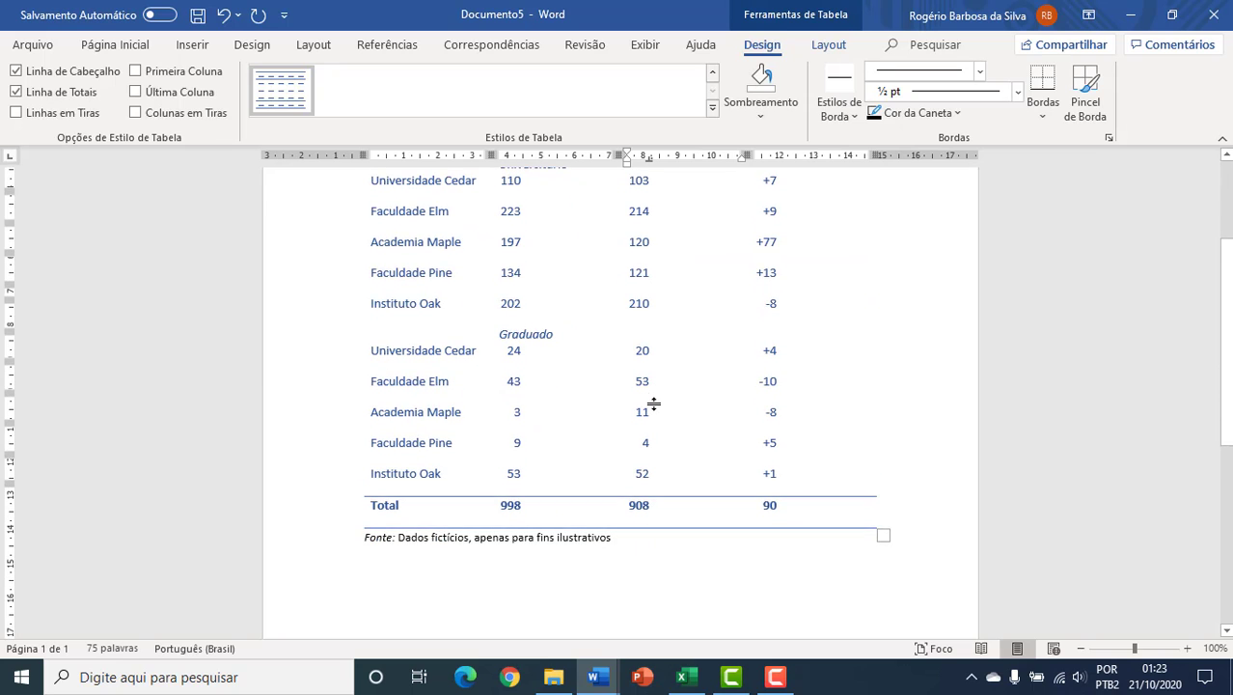
scroll(656, 404, "up", 4)
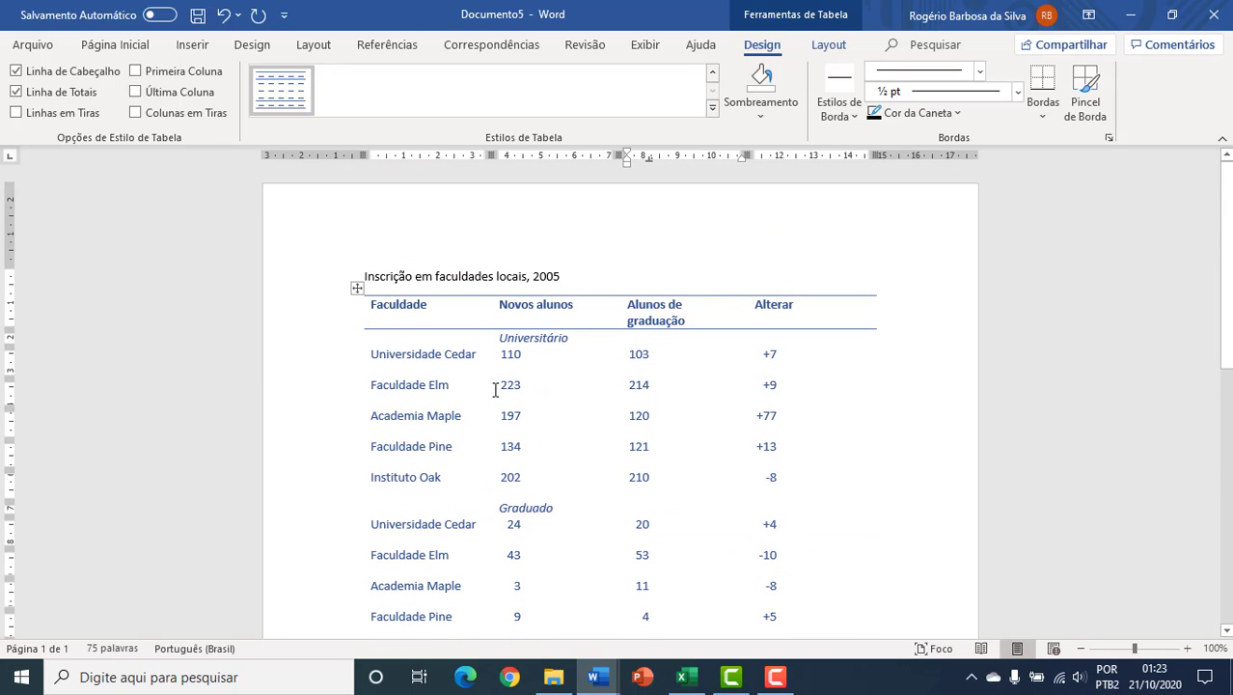
scroll(622, 407, "down", 4)
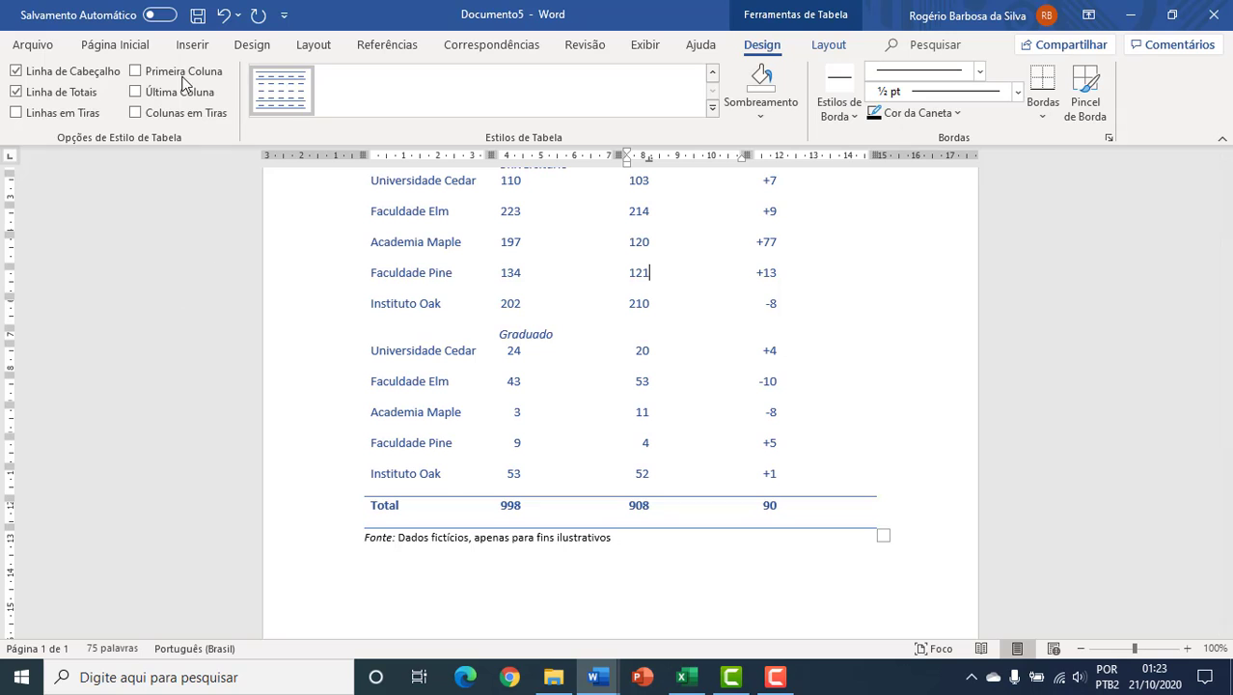
left_click(114, 49)
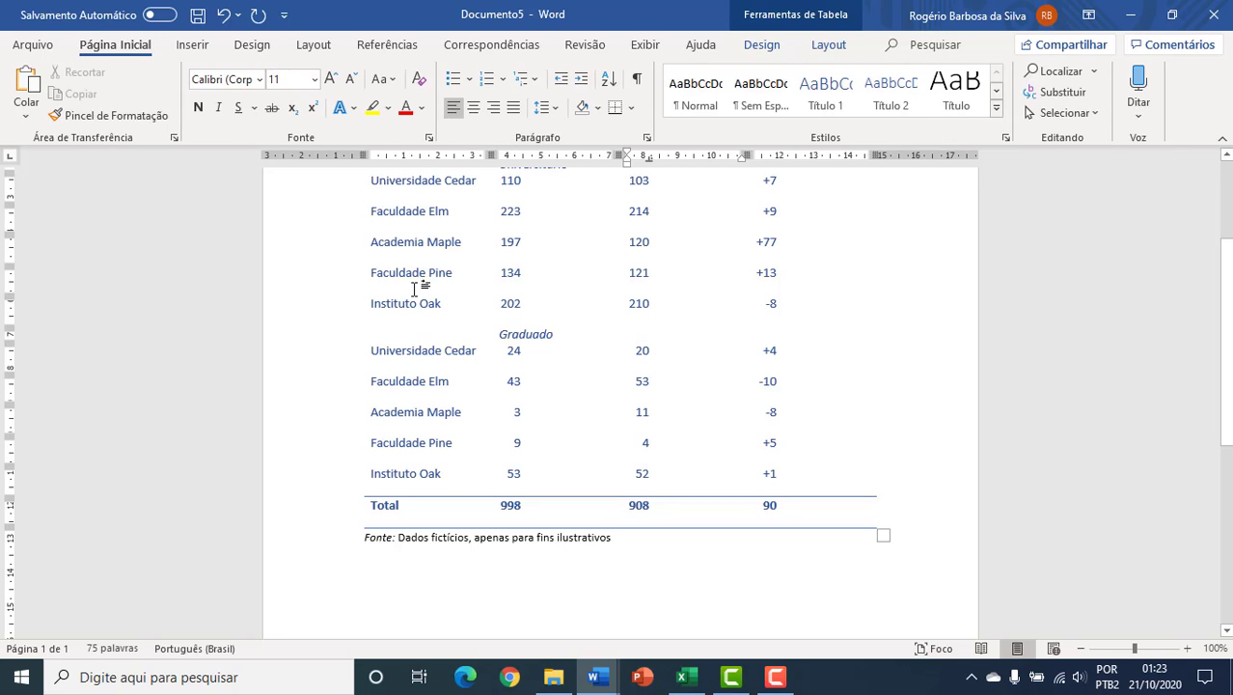
scroll(654, 377, "up", 3)
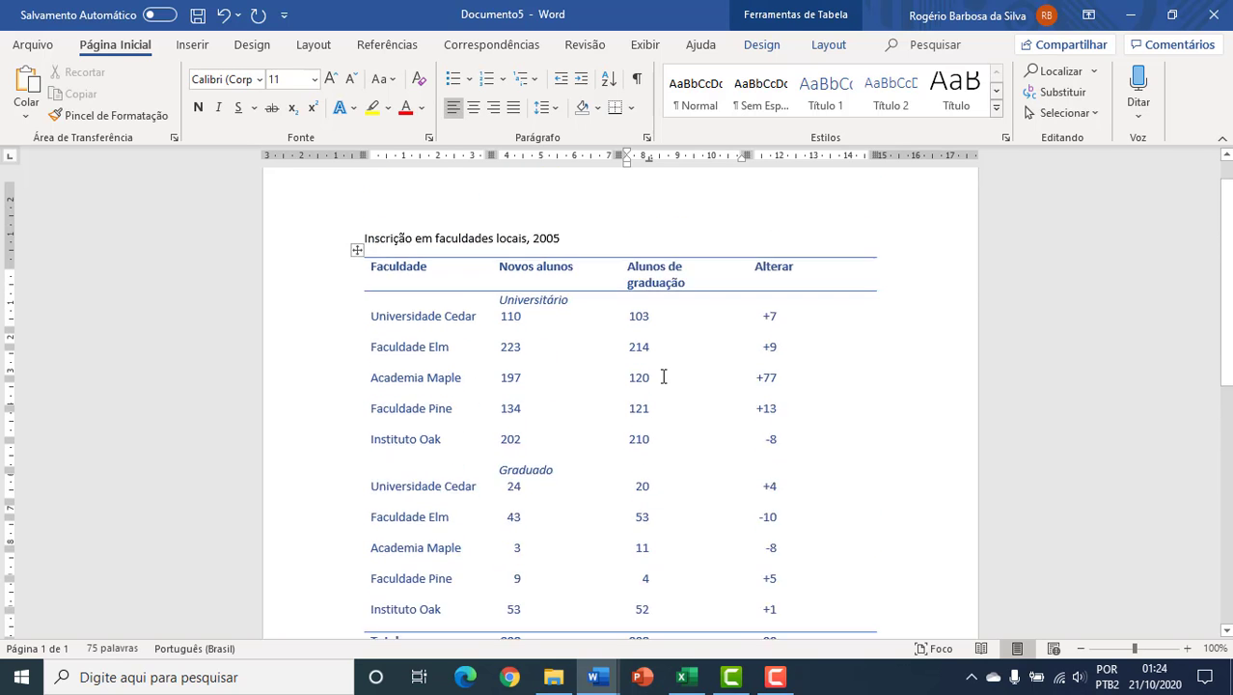
key("ctrl+z")
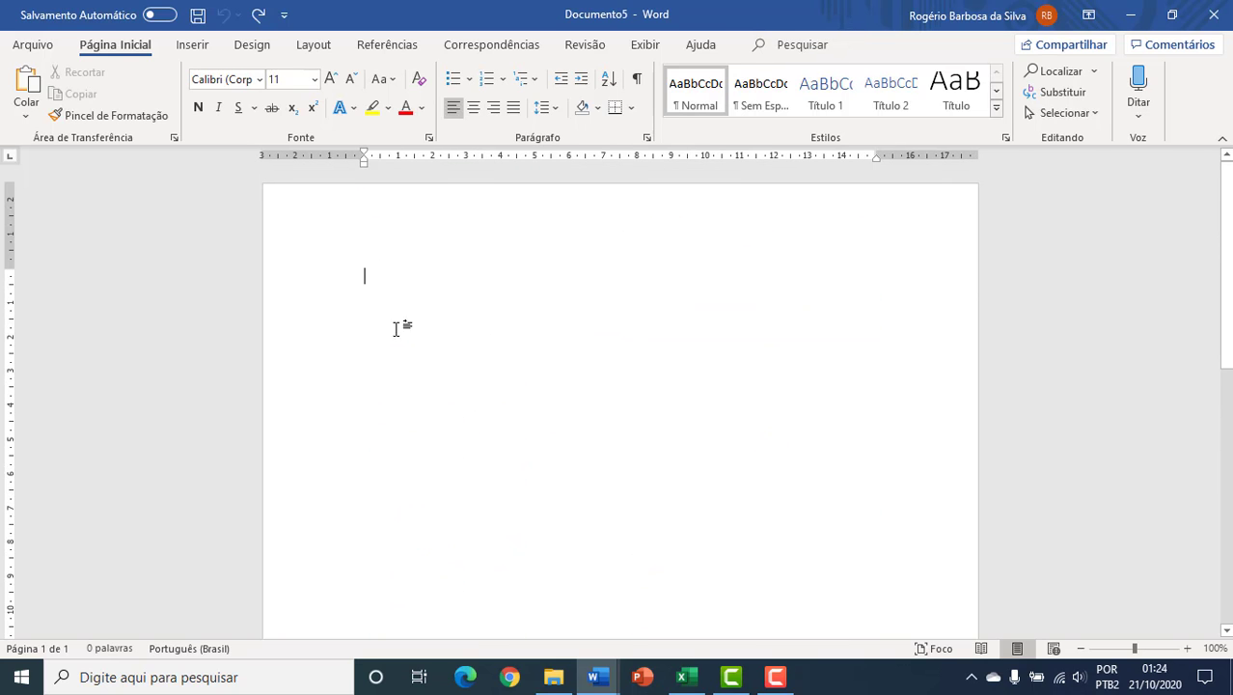
Insert a table with four columns and five rows in the empty document
left_click(196, 53)
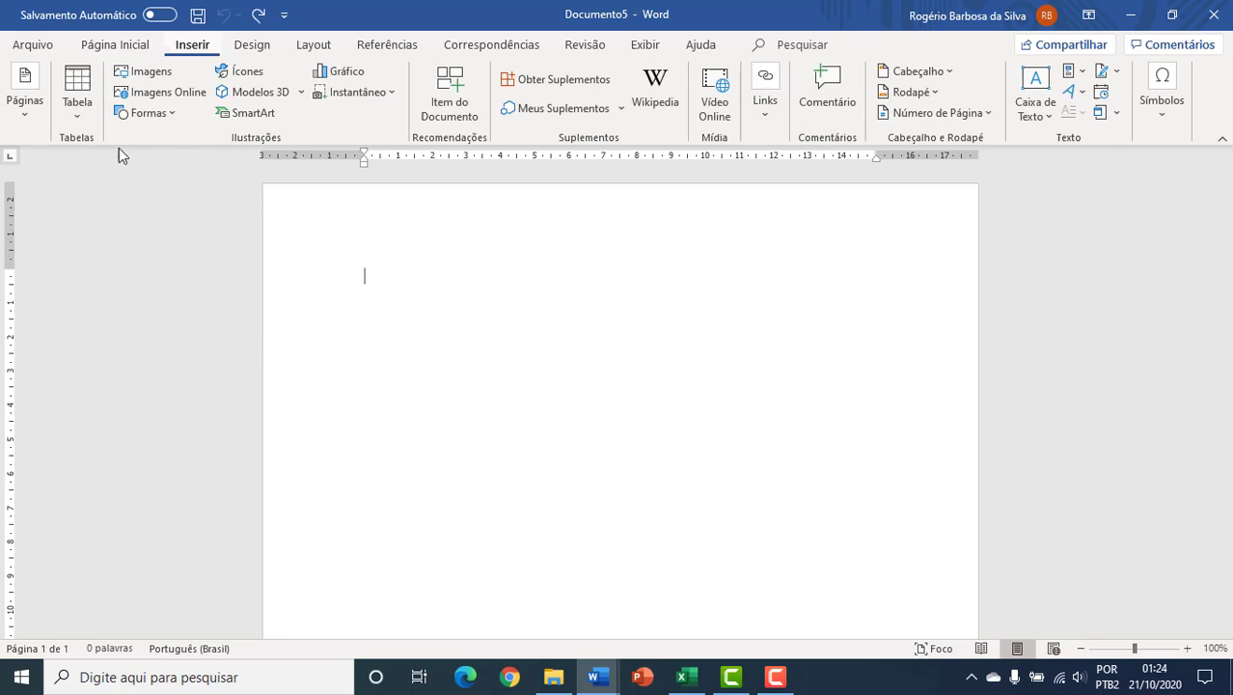
left_click(73, 116)
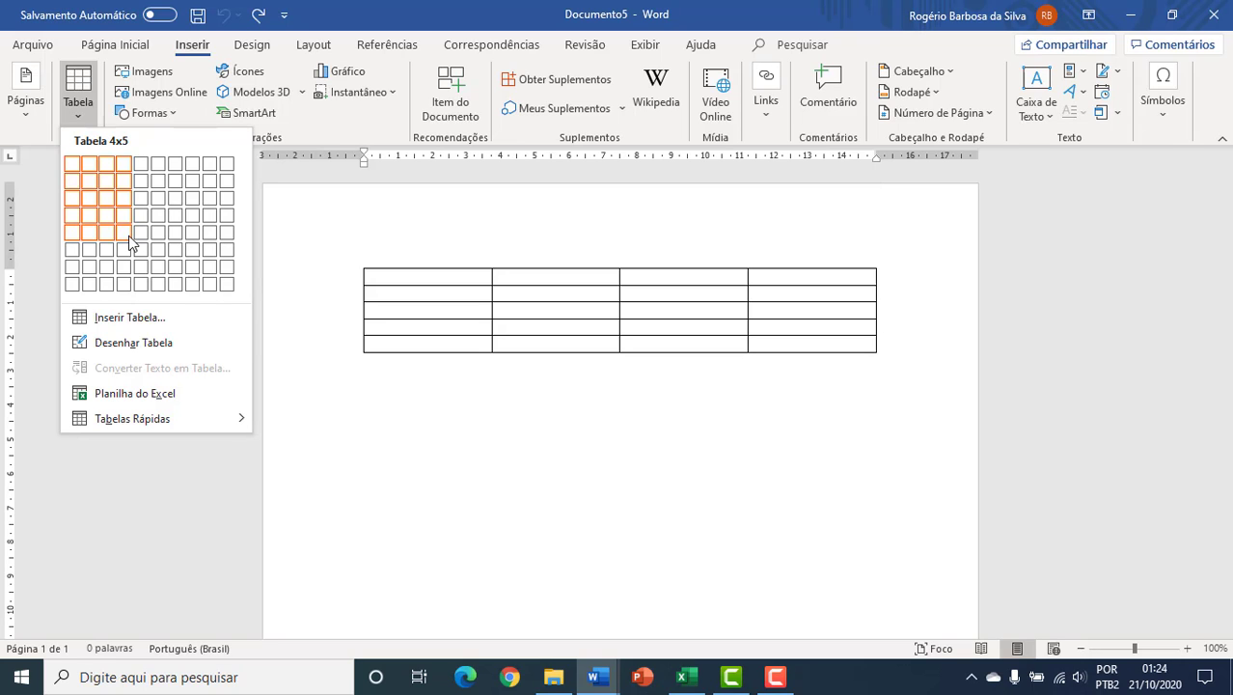
left_click(132, 244)
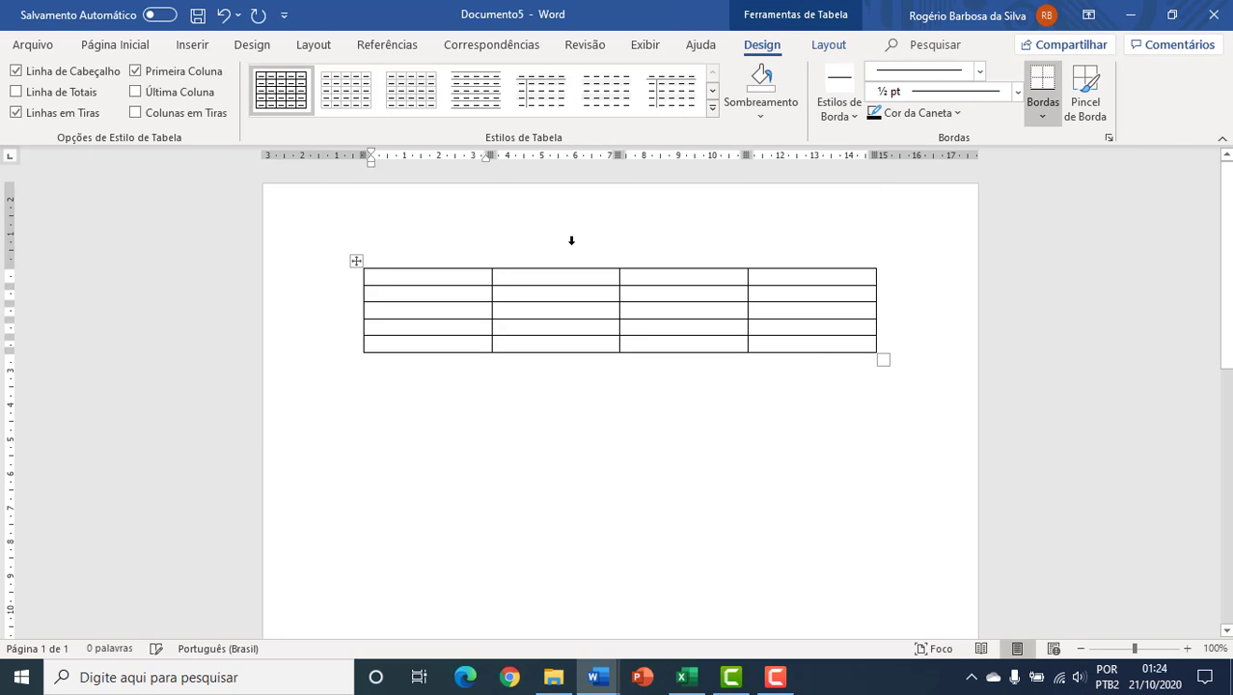
Enter the headings "Nome", "Endereço", "Telefone" and "E-mail" in the four cells of the table's first row
type("Nome")
key("Tab")
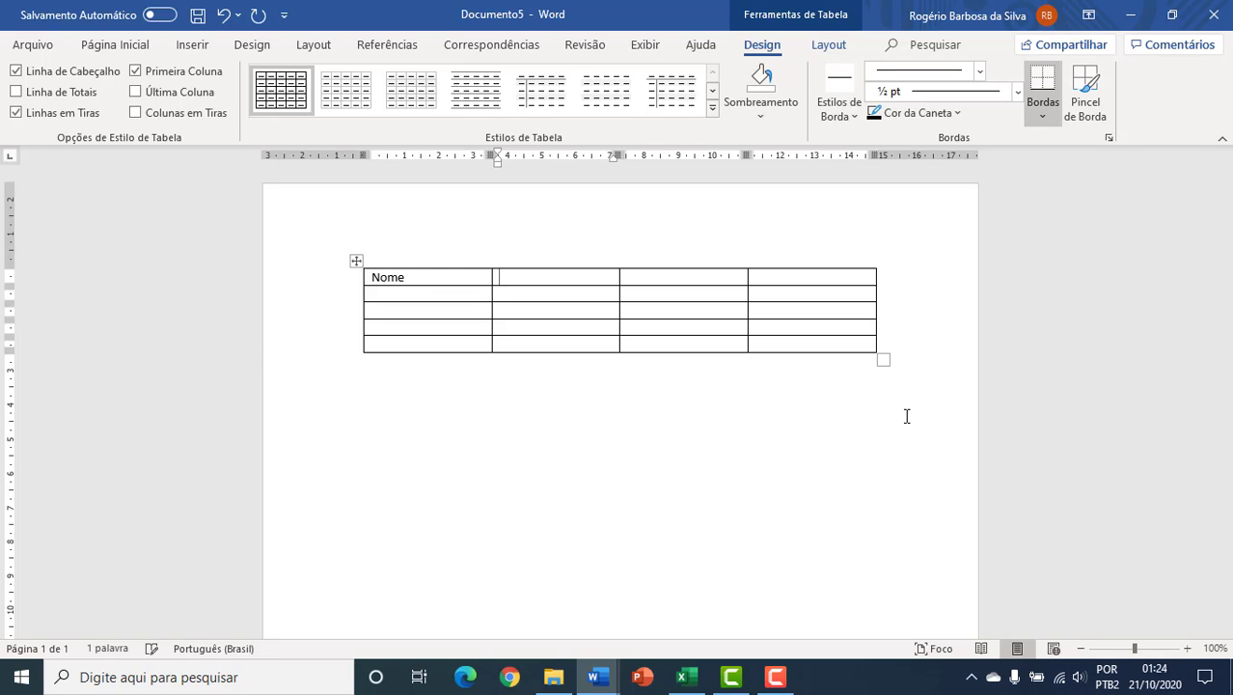
type("Endereço")
key("Tab")
type("Tele")
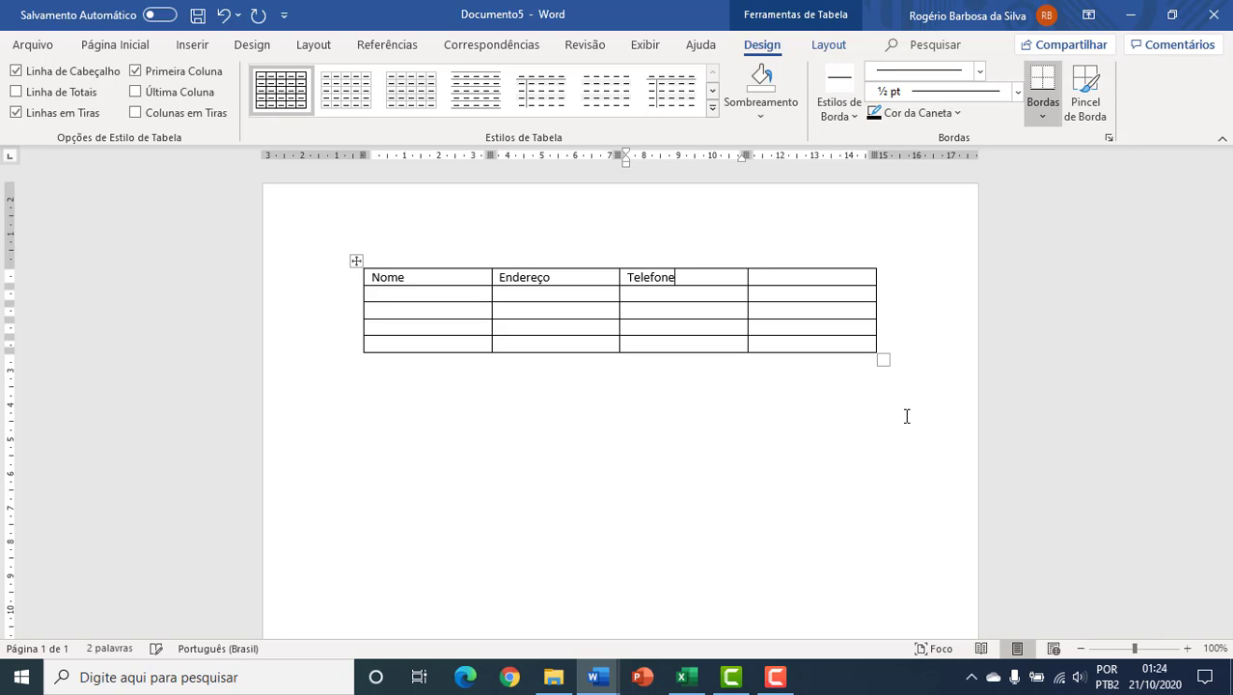
key("Tab")
type("E-ma")
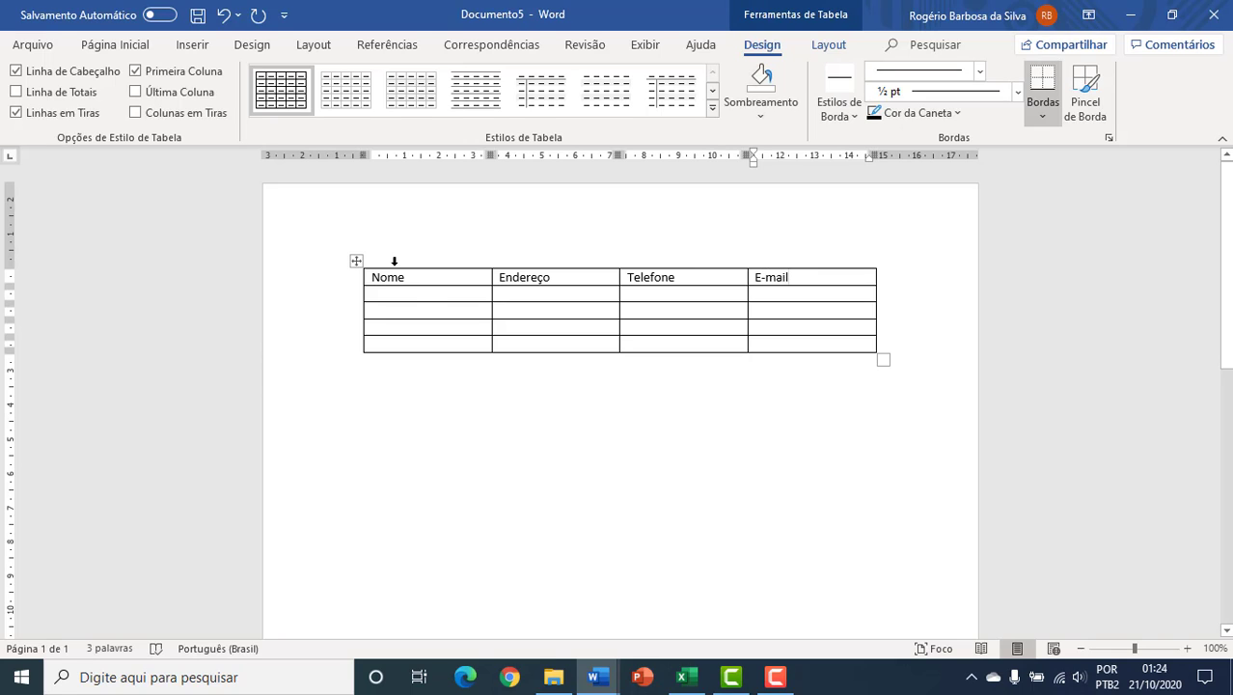
type("il")
Make the four headings in the table's first row bold and centre them in their cells
mouse_move(371, 277)
left_mouse_down()
mouse_move(597, 264)
mouse_move(825, 280)
left_mouse_up()
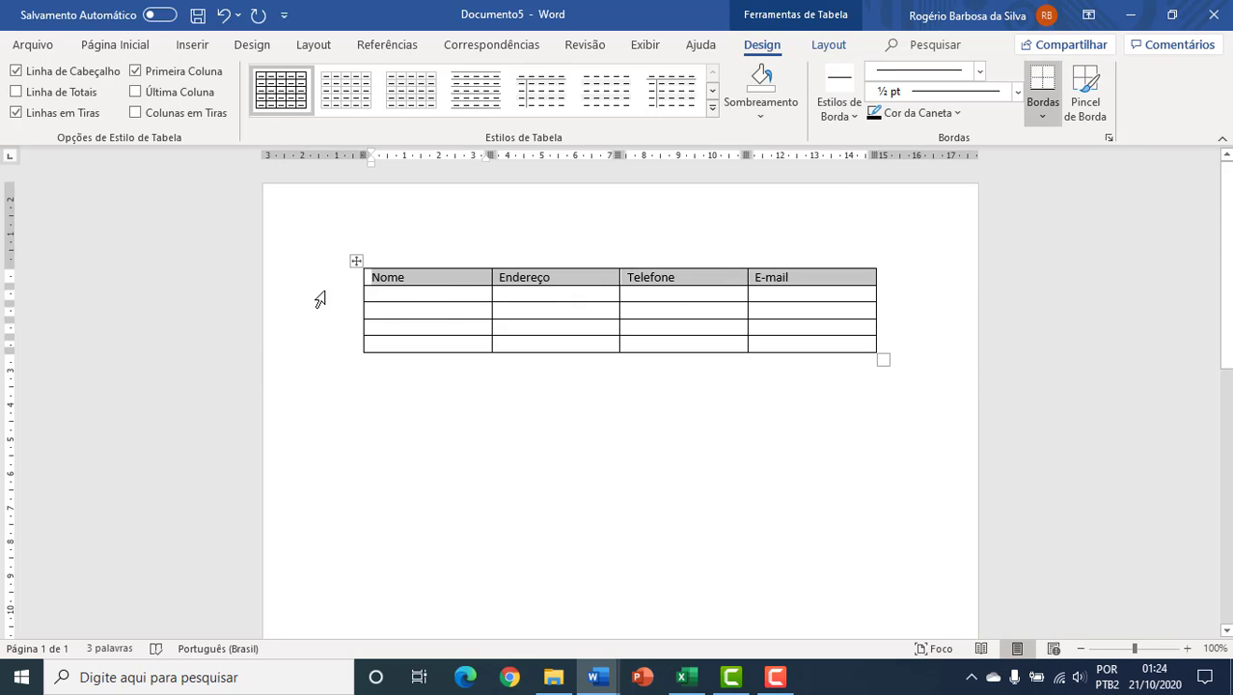
left_click(115, 45)
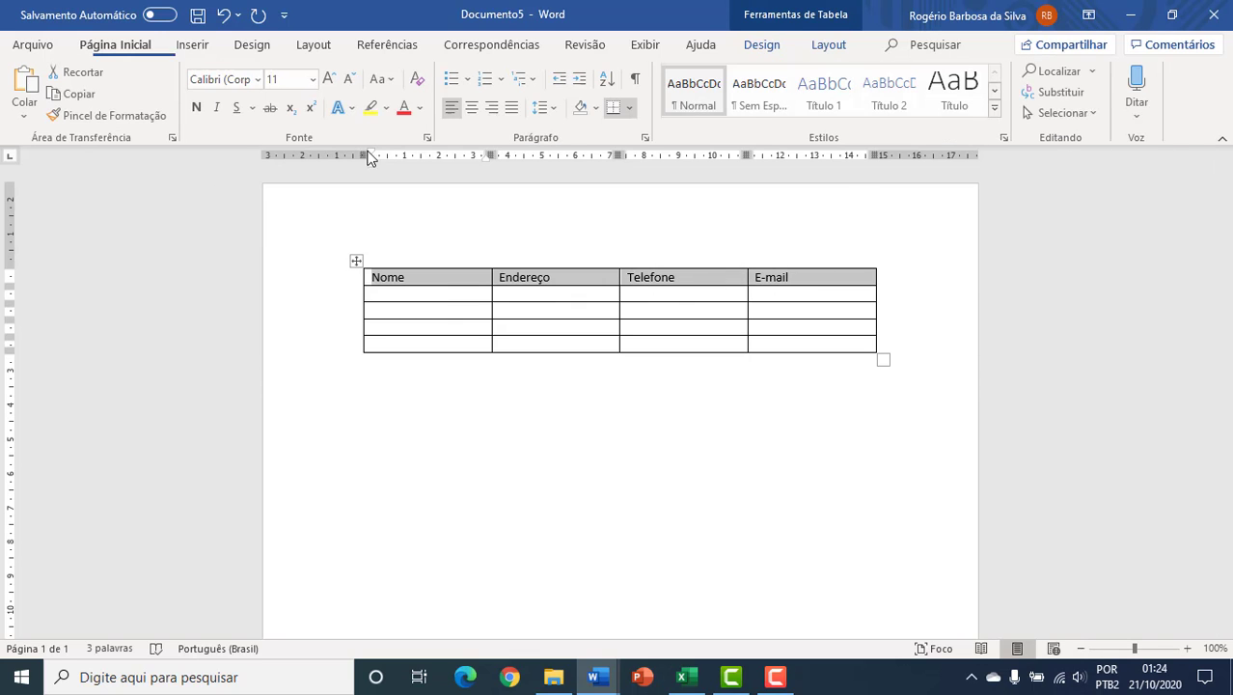
left_click(198, 107)
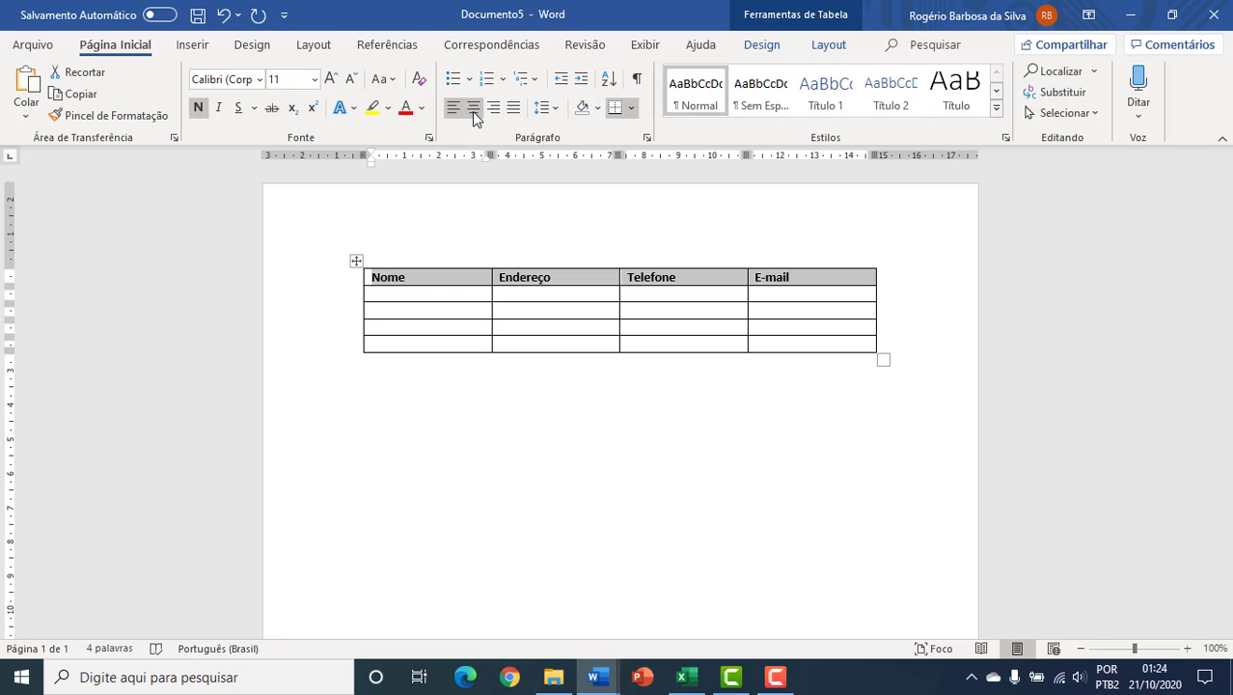
left_click(474, 109)
Shade the header row with a light blue theme colour and deselect it
left_click(388, 110)
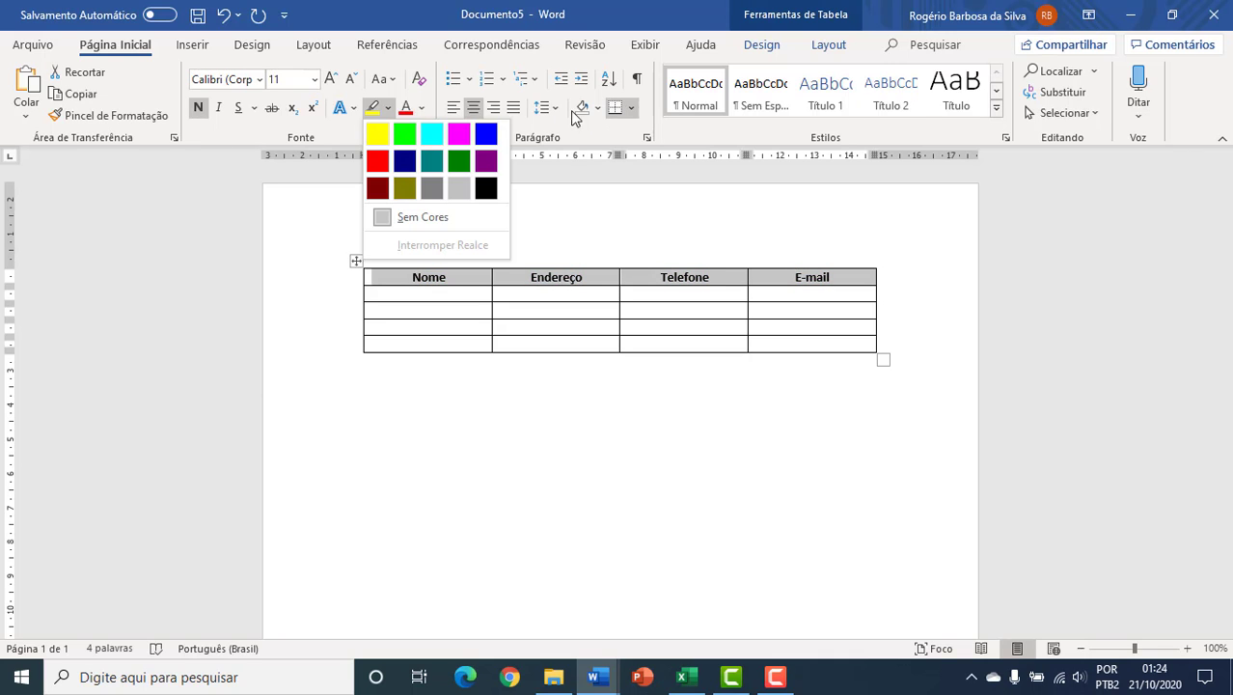
left_click(598, 108)
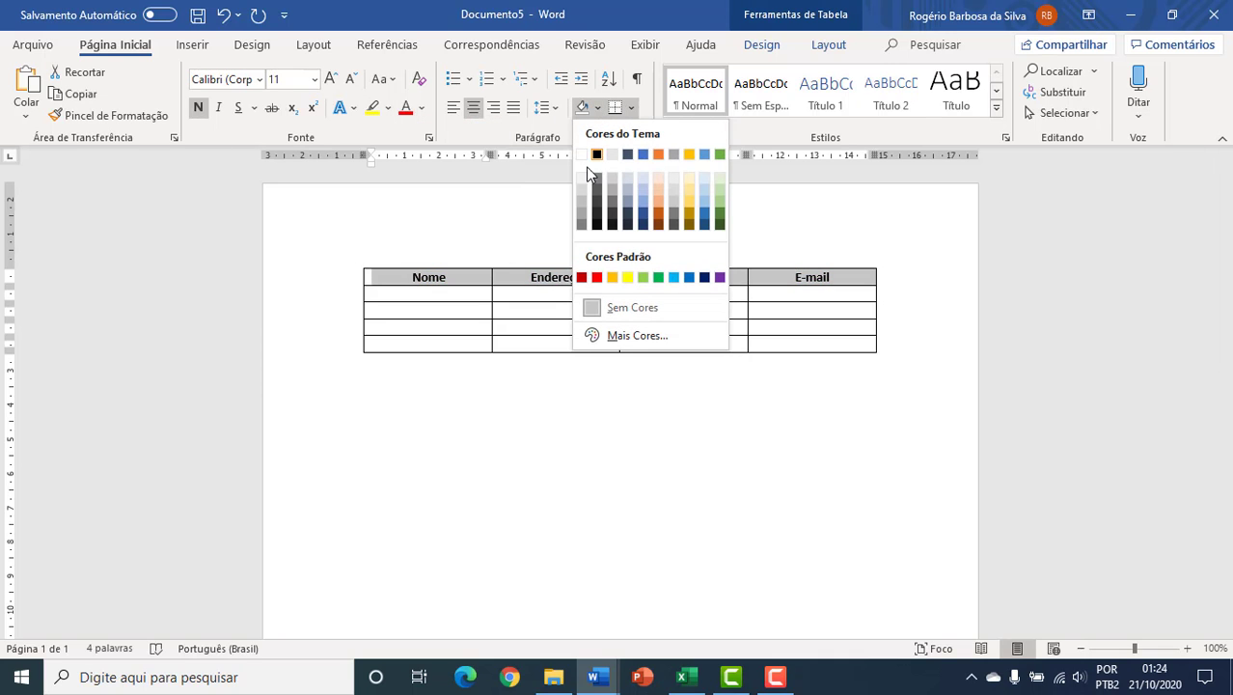
left_click(705, 190)
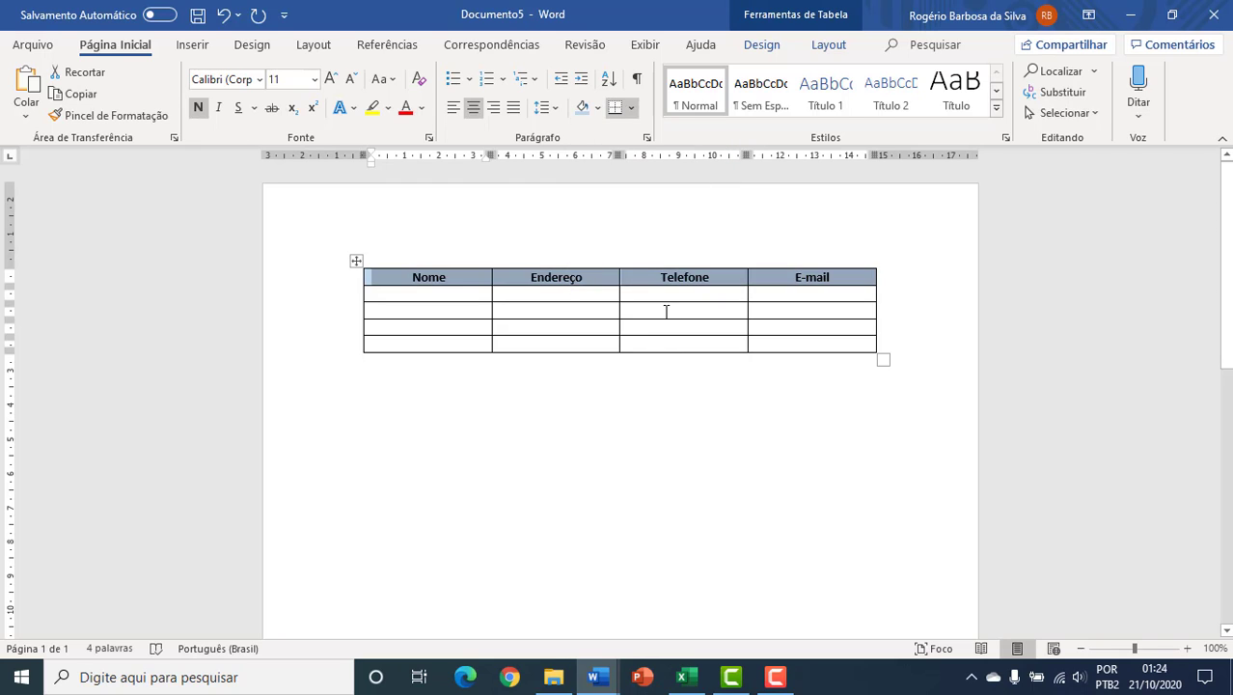
left_click(662, 310)
left_click(452, 294)
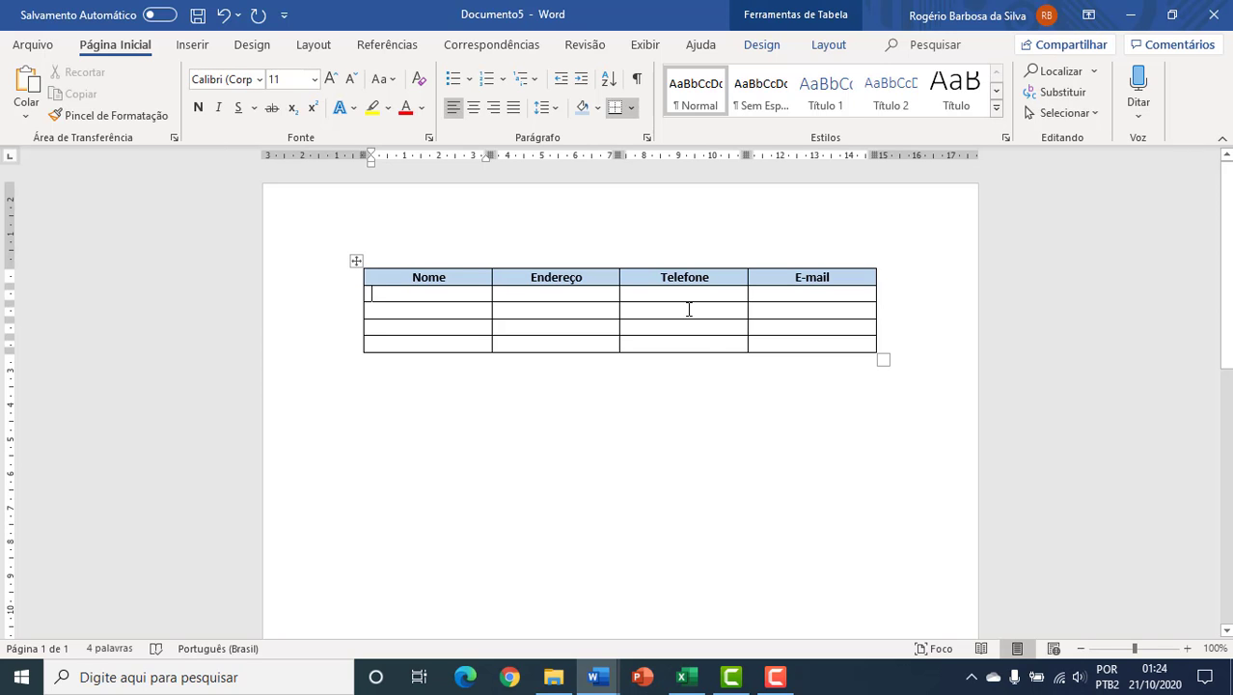
left_click(373, 259)
left_click(347, 282)
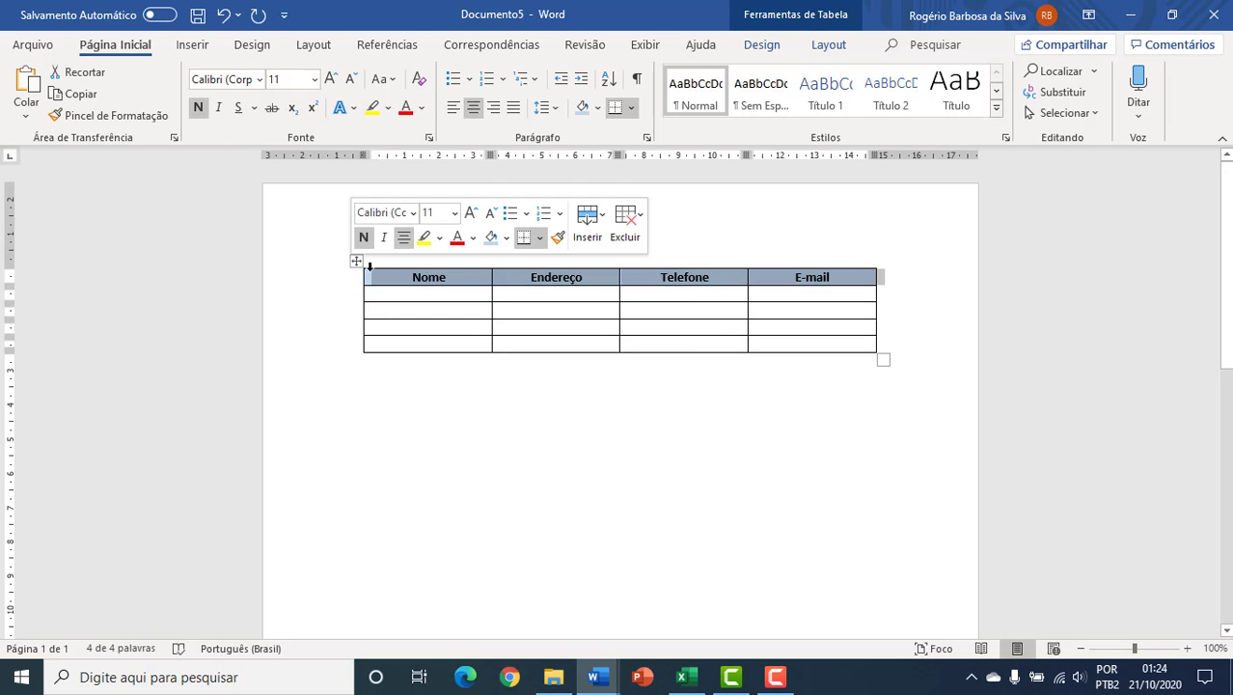
left_click(375, 288)
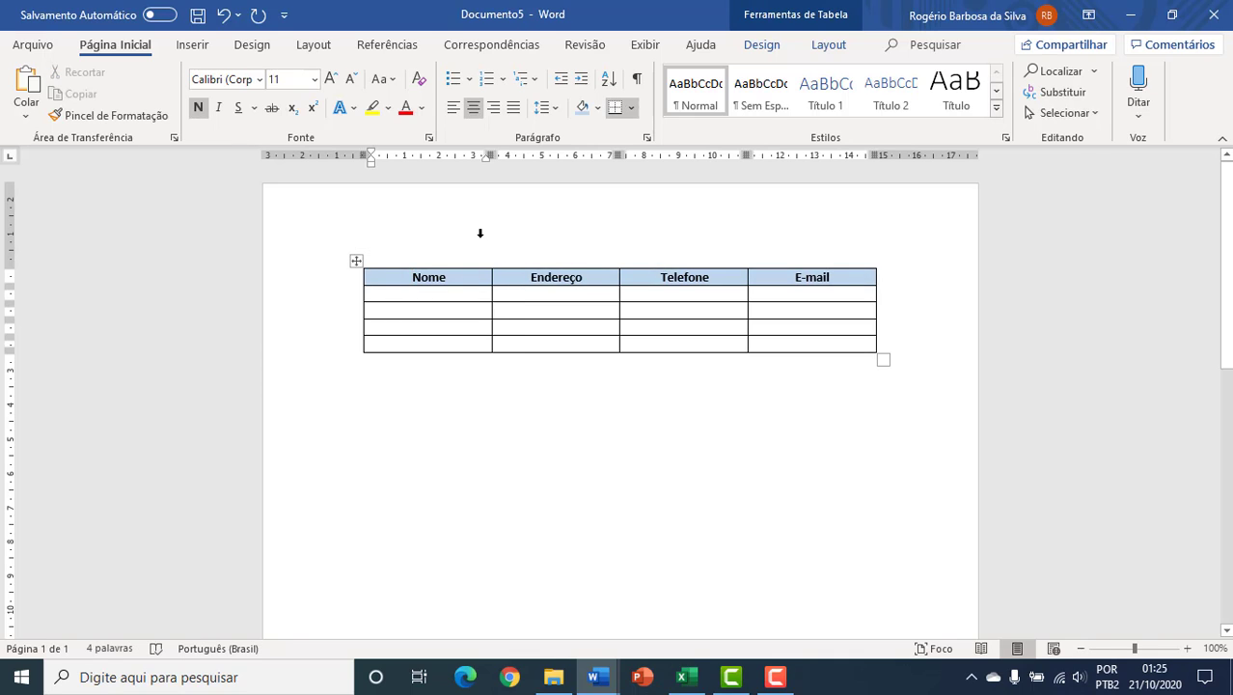
left_click(486, 422)
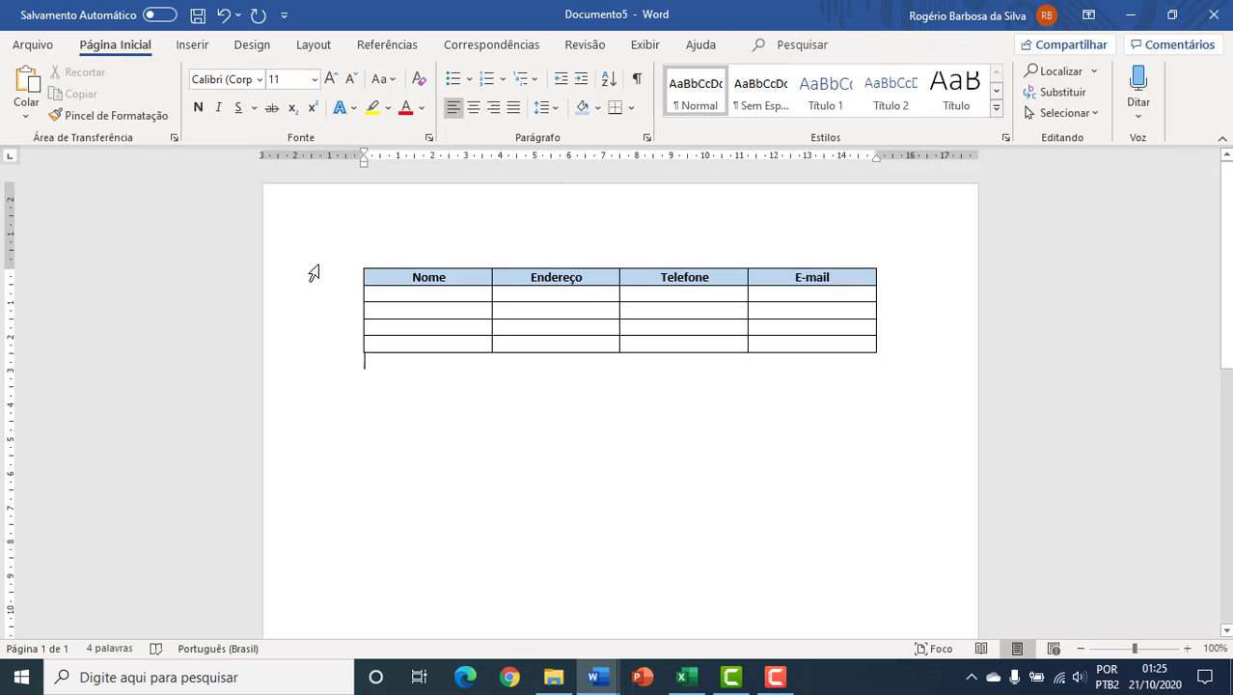
left_click(390, 263)
left_click(473, 380)
left_click(411, 279)
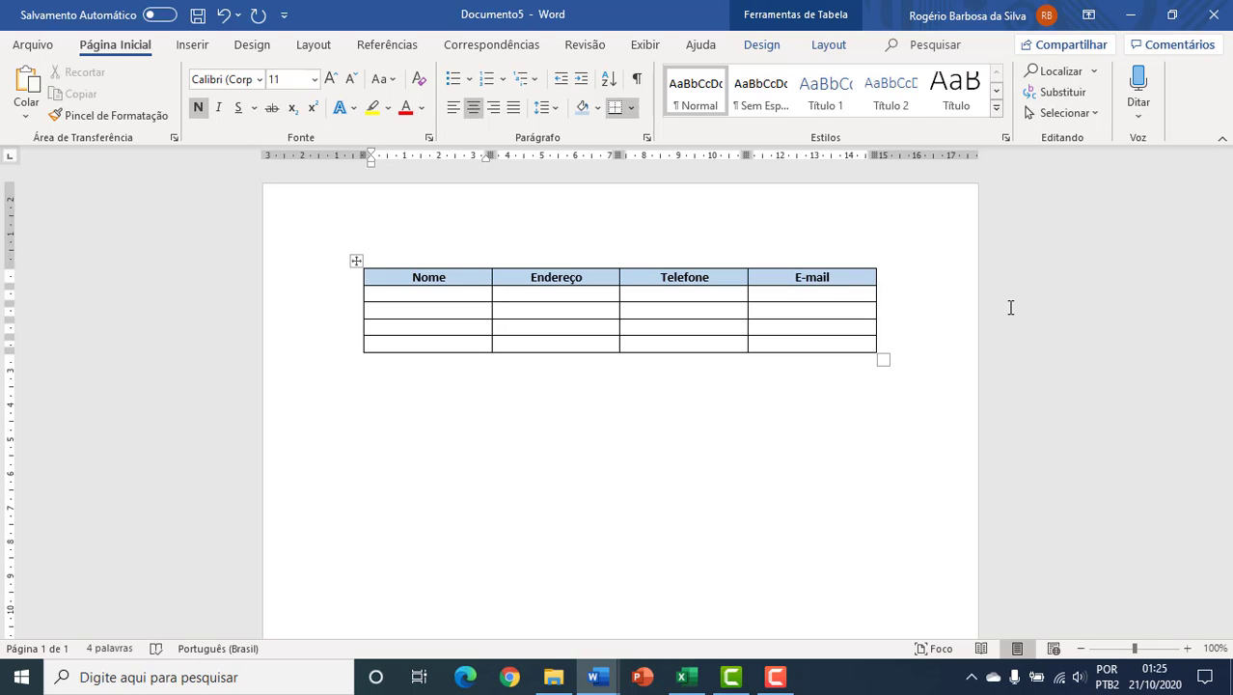
left_click(355, 263)
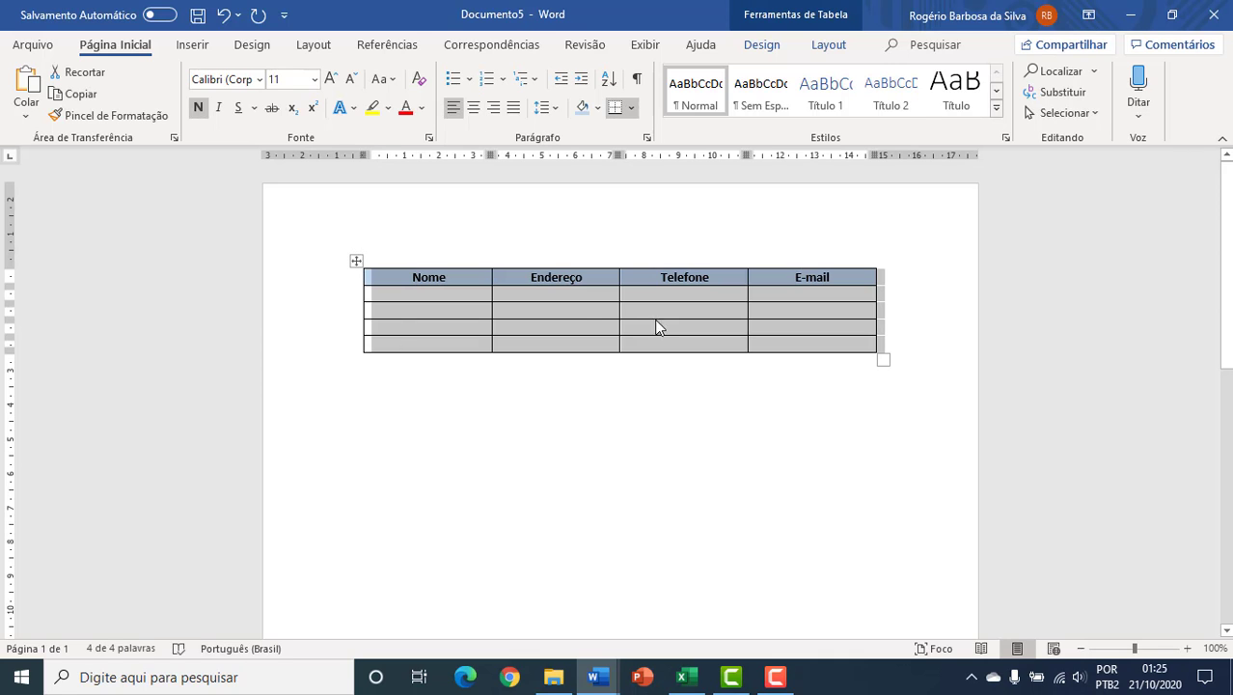
left_click(466, 253)
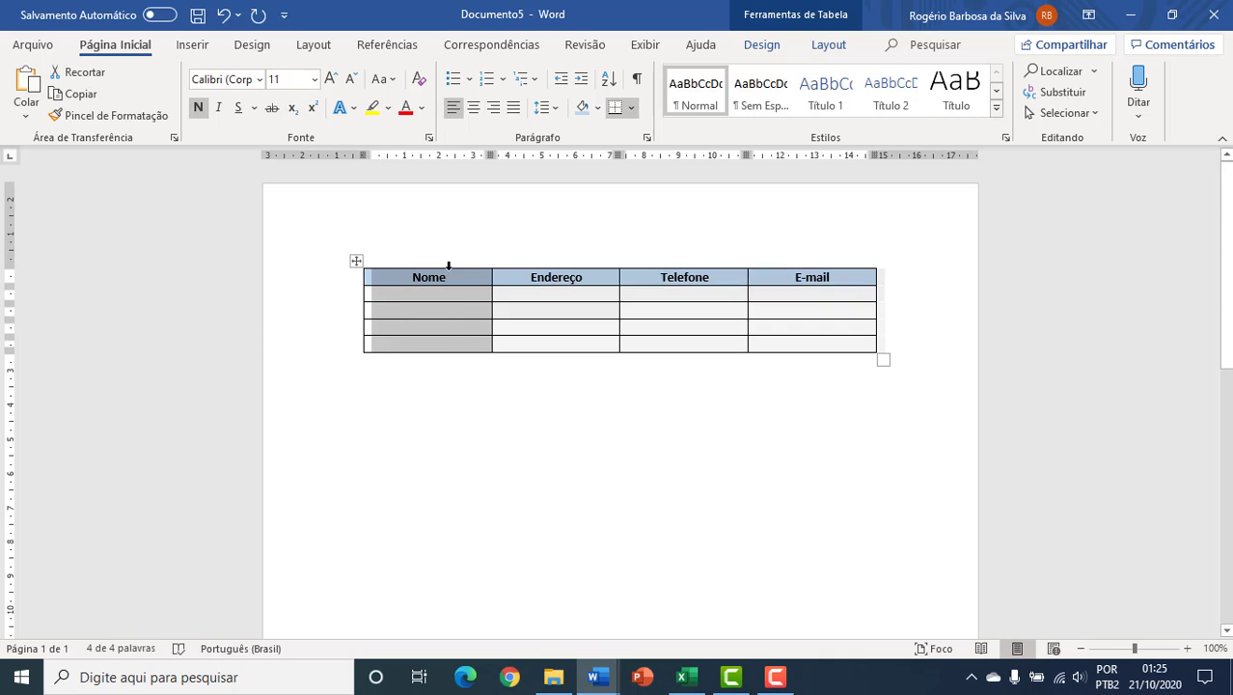
Add an empty line above the contact table and enter the title "Título da Tabela" on it
left_click(407, 272)
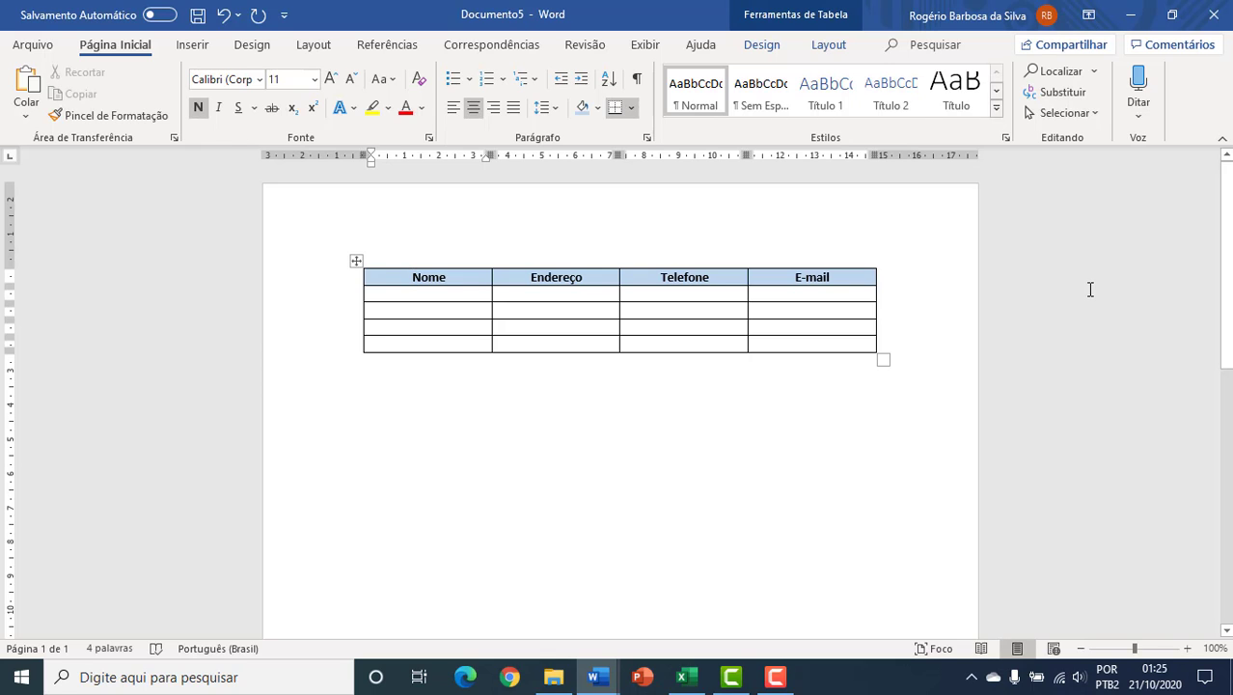
key("Return")
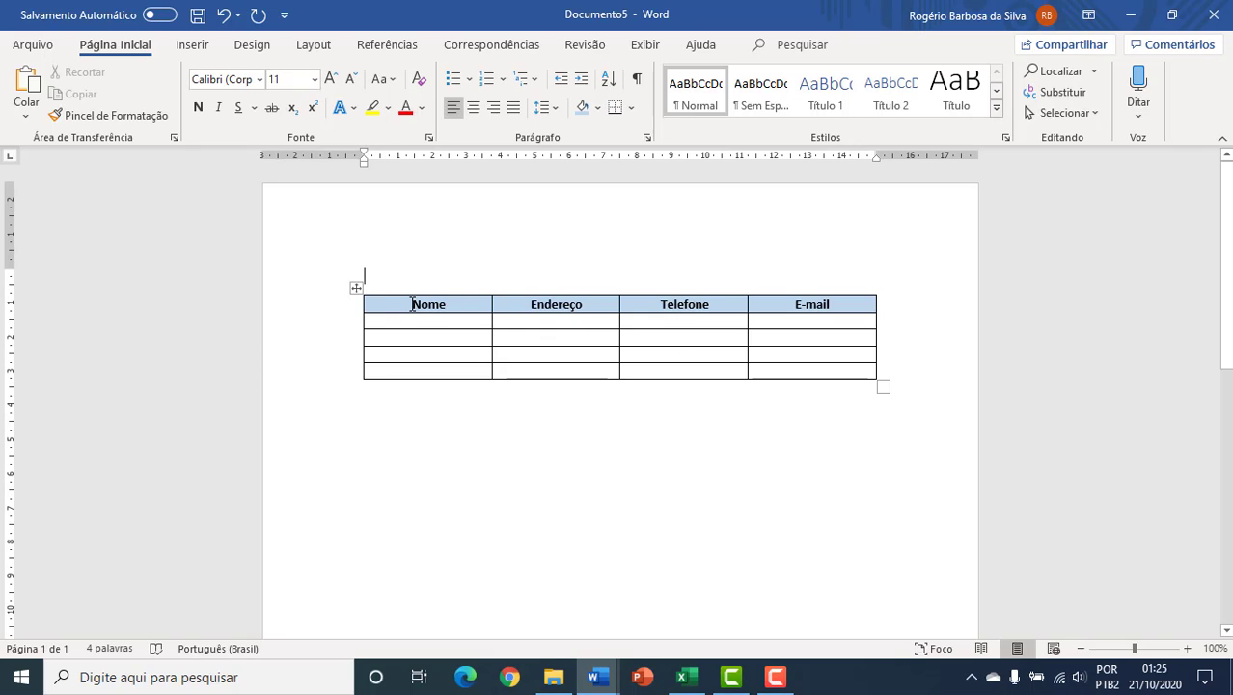
left_click(412, 304)
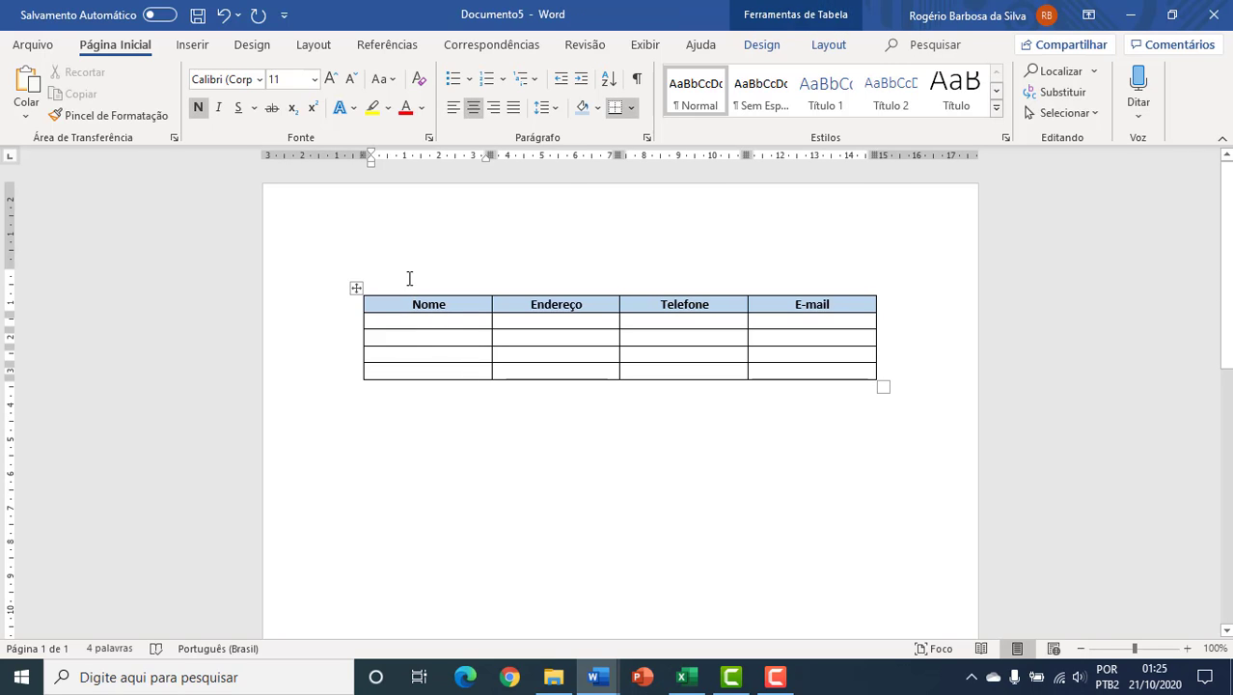
left_click(713, 401)
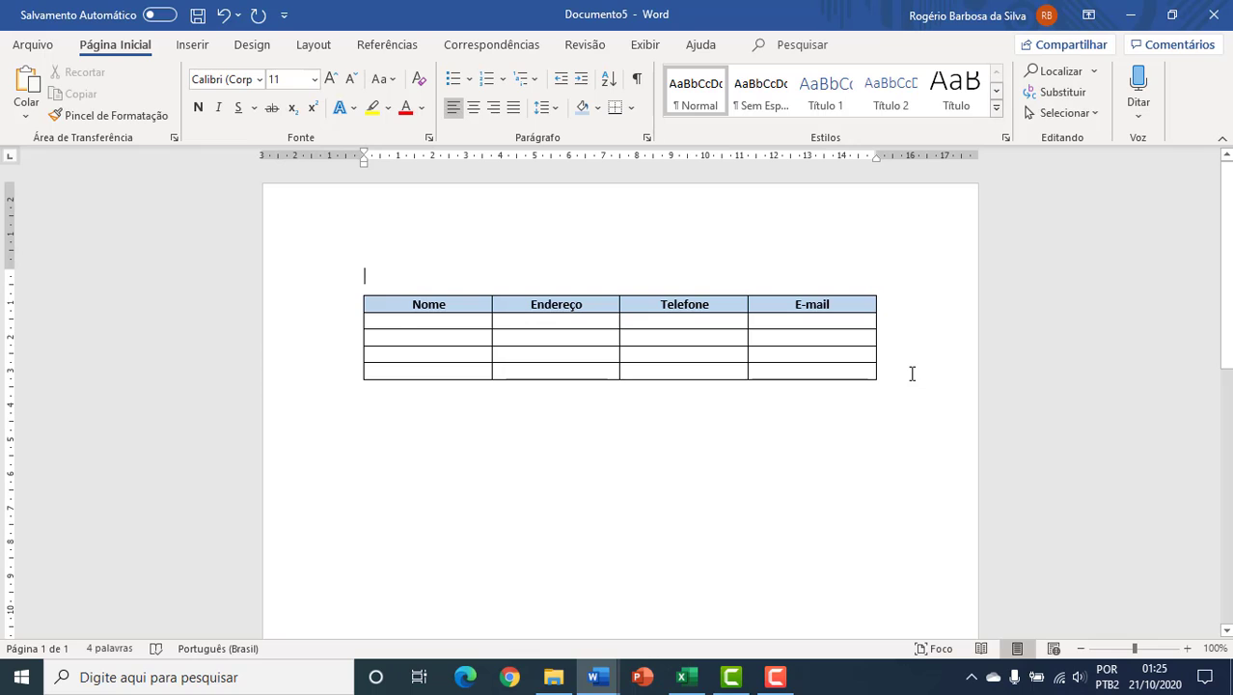
type("Título")
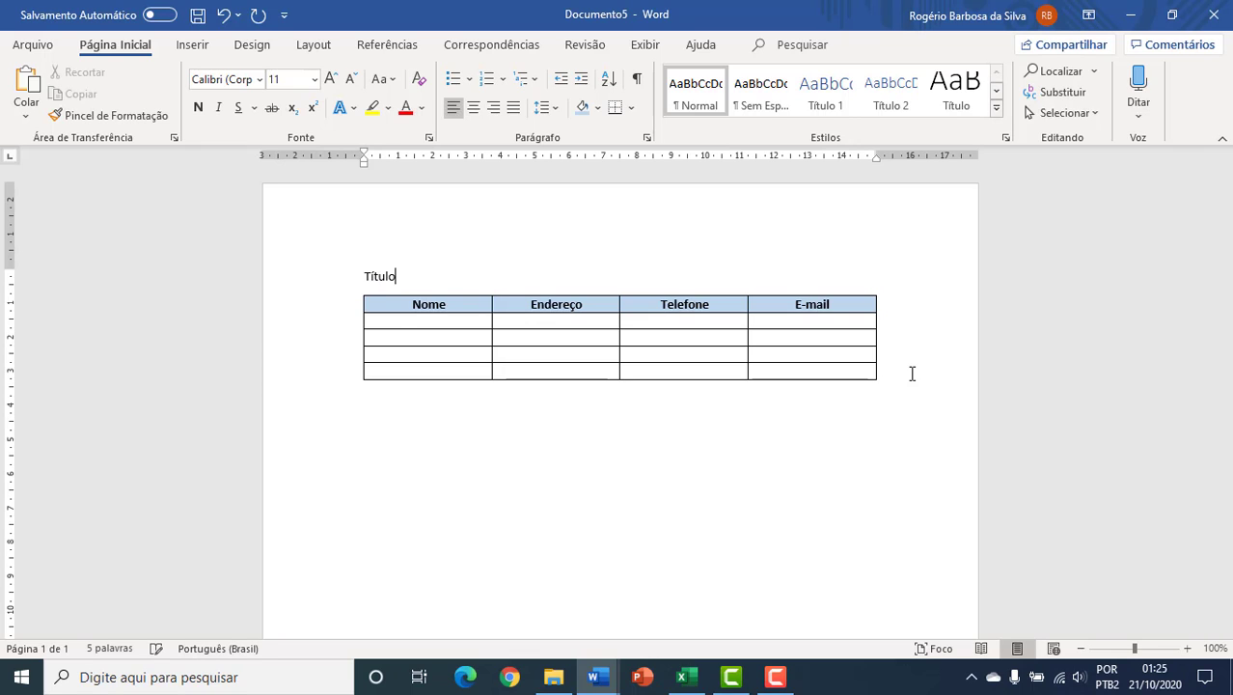
type(" da Tabela")
Format the title above the table as bold, centred, 16-point text and deselect it
key("shift+Home")
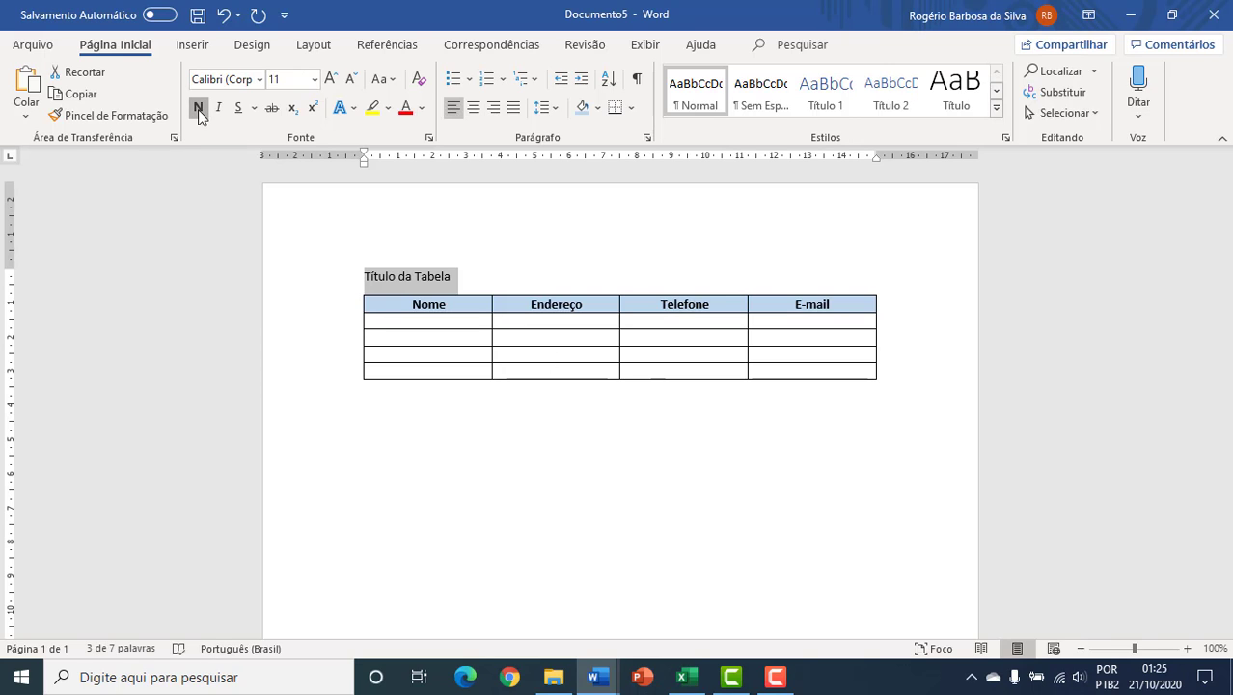
left_click(199, 110)
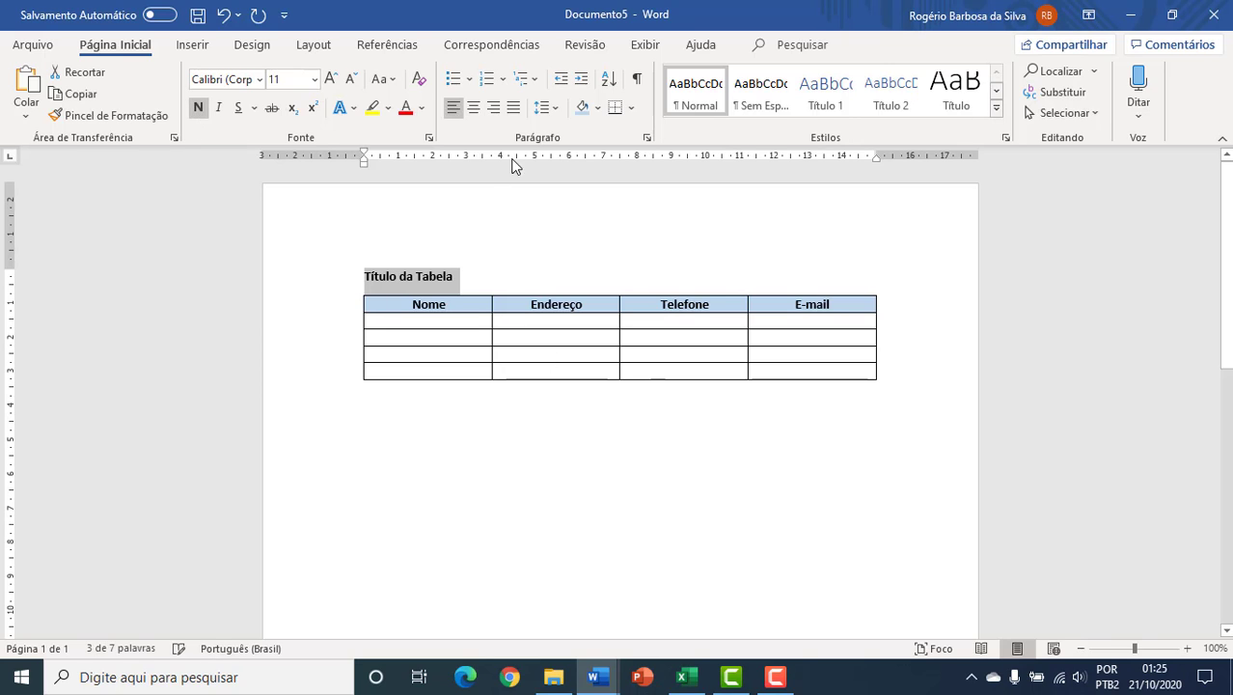
left_click(474, 108)
left_click(314, 79)
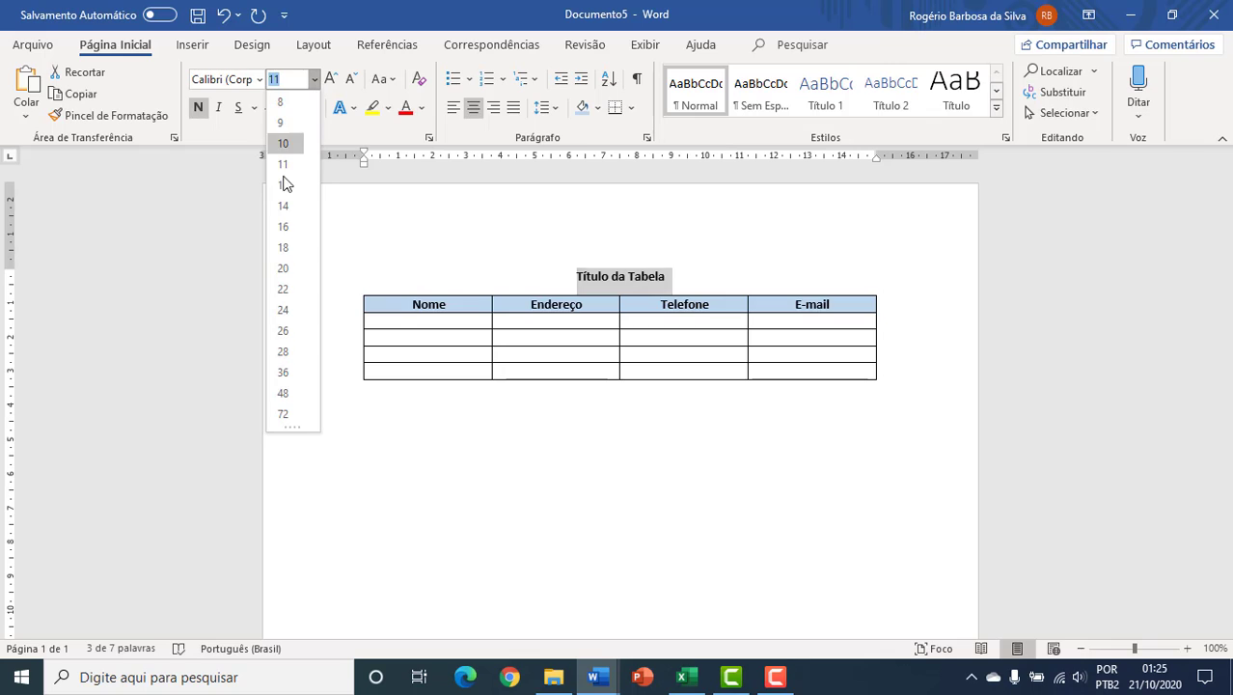
left_click(283, 226)
left_click(734, 483)
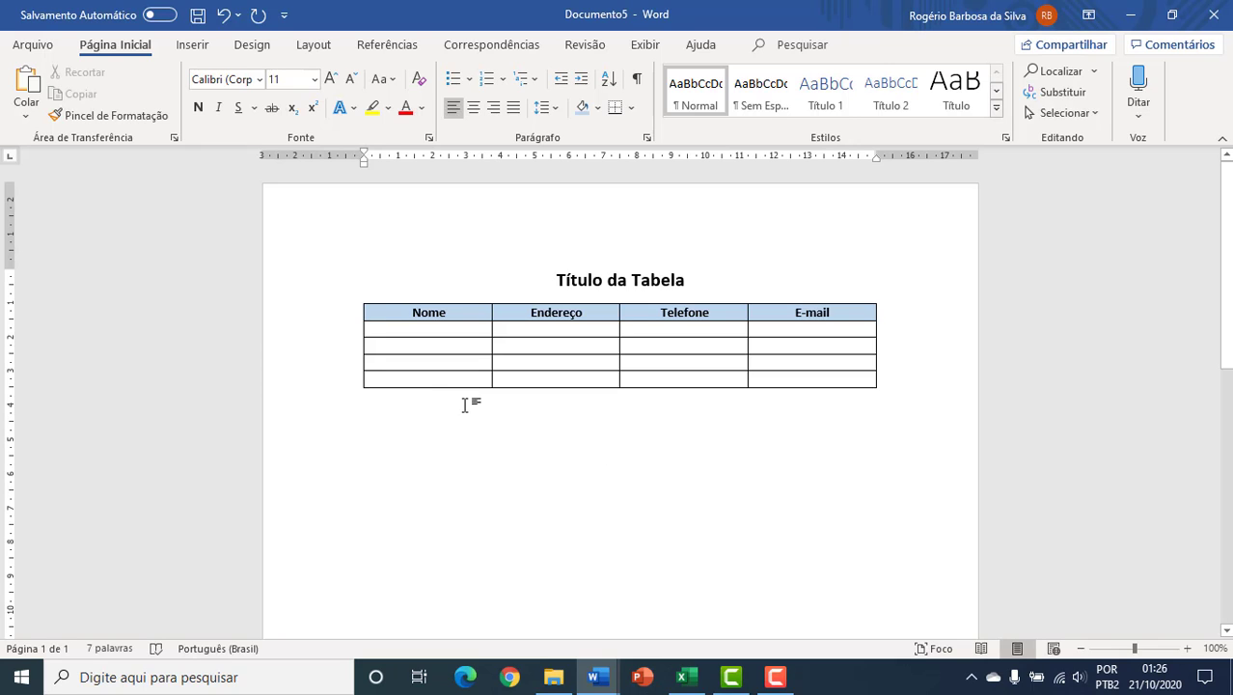
Add six line breaks in the empty cell directly below the "Nome" heading to make its row taller
left_click(424, 331)
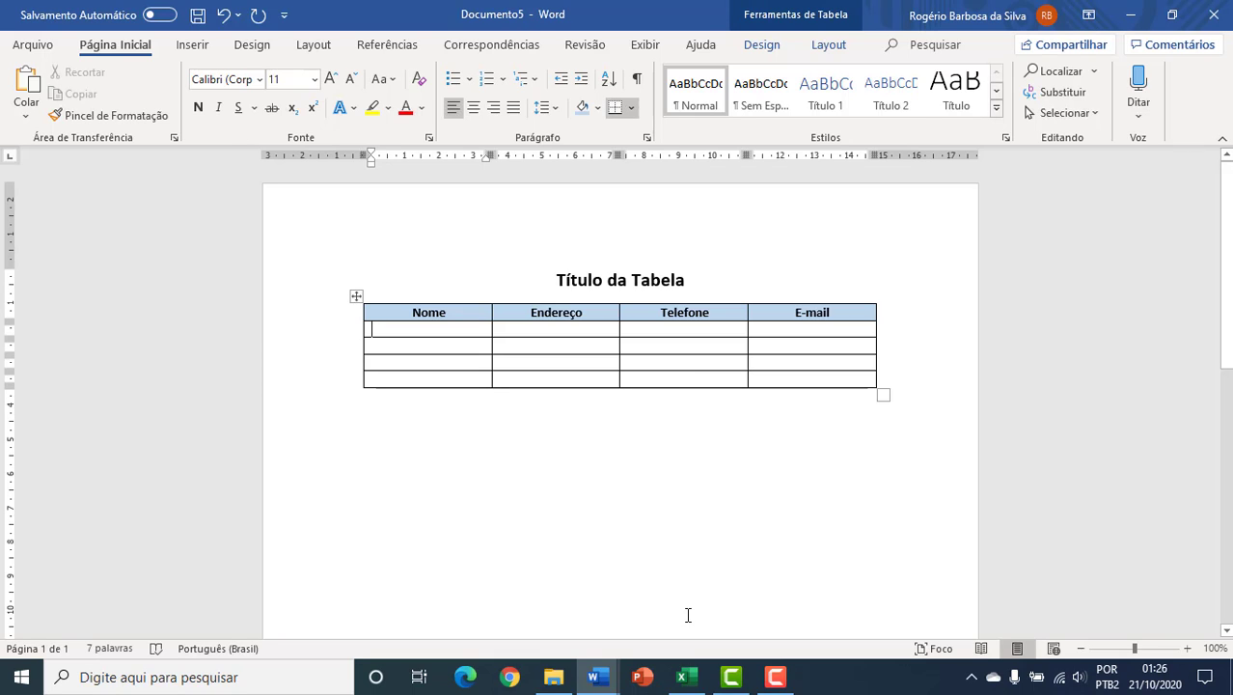
key("Return")
key("Return")
key("Return")
key("Return")
key("Return")
key("Return")
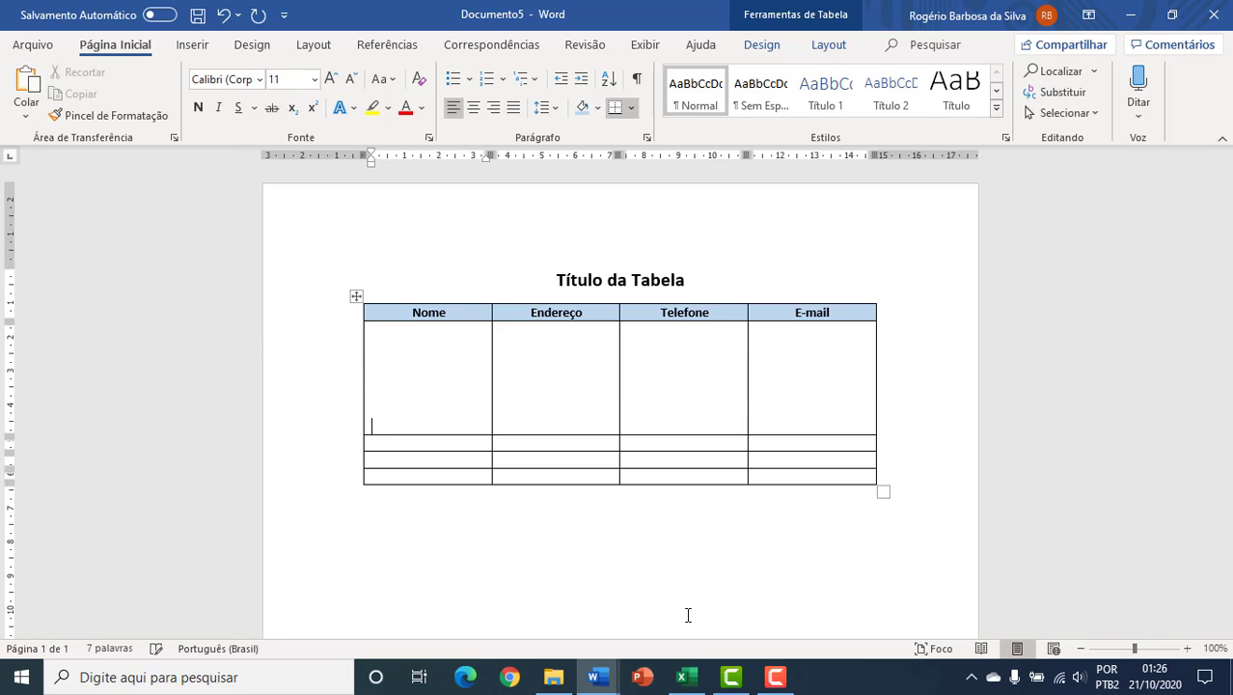
Place the cursor on the middle line of the tall cell below "Nome" and centre that line horizontally
key("Up")
key("Up")
key("Up")
key("Up")
key("Down")
left_click(473, 108)
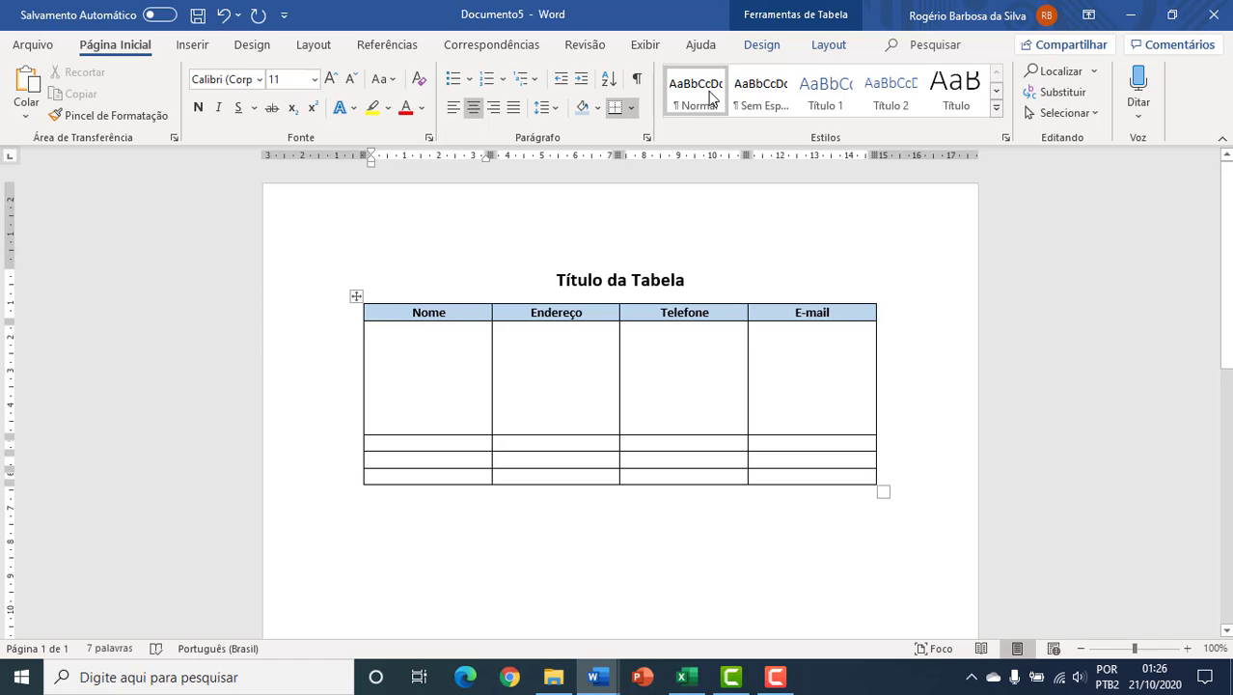
scroll(650, 421, "down", 3)
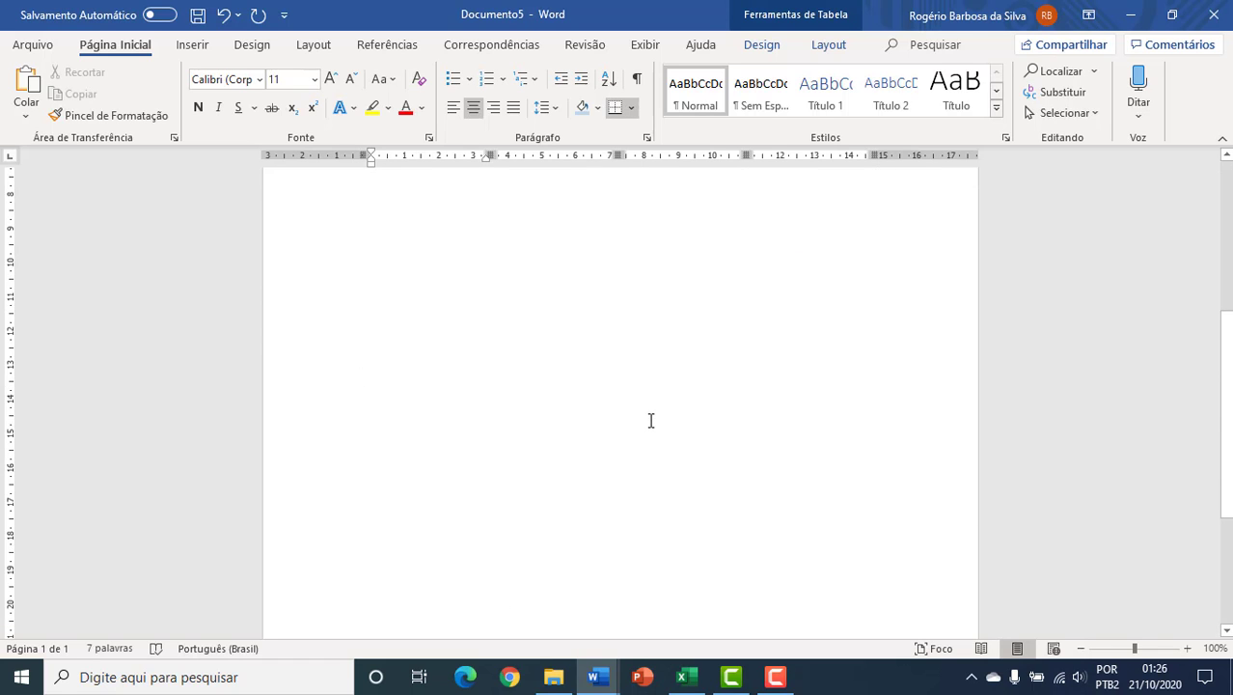
scroll(650, 422, "up", 3)
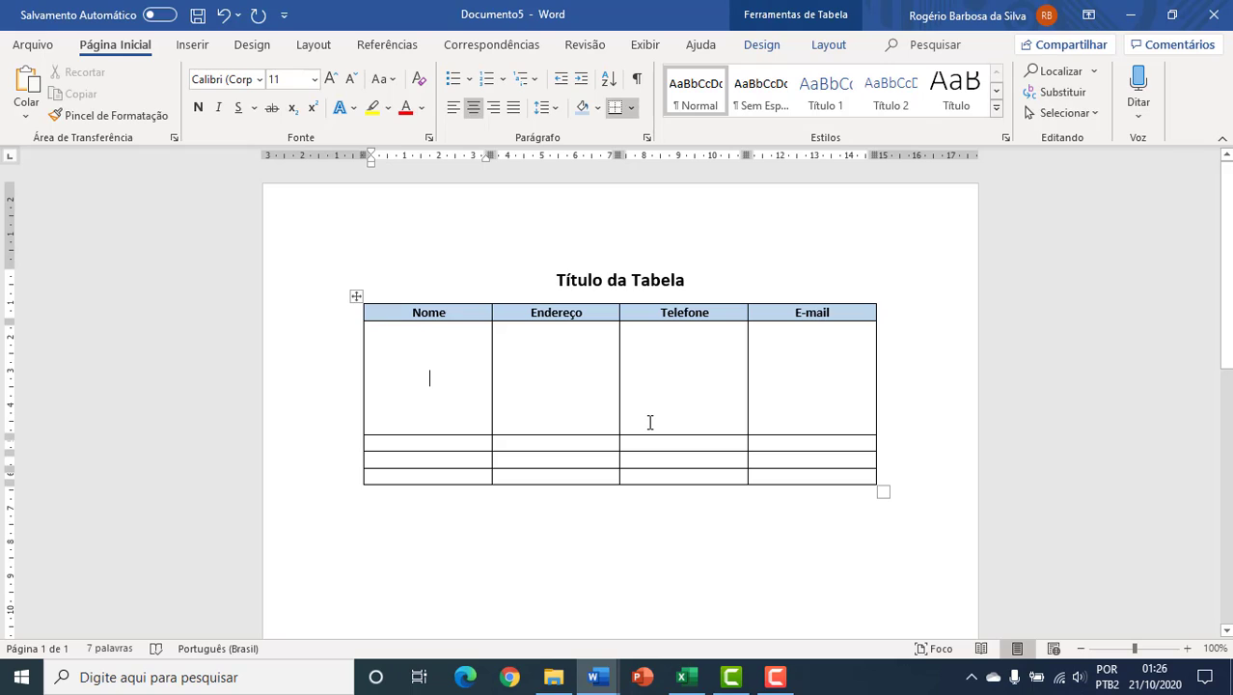